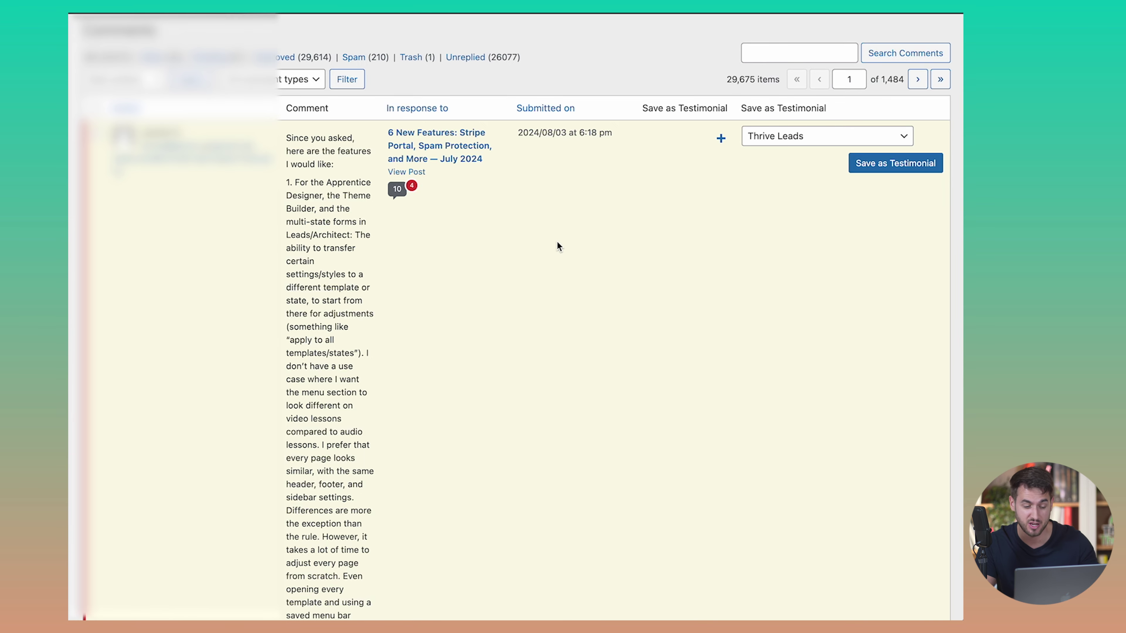
scroll(557, 242, "down", 12)
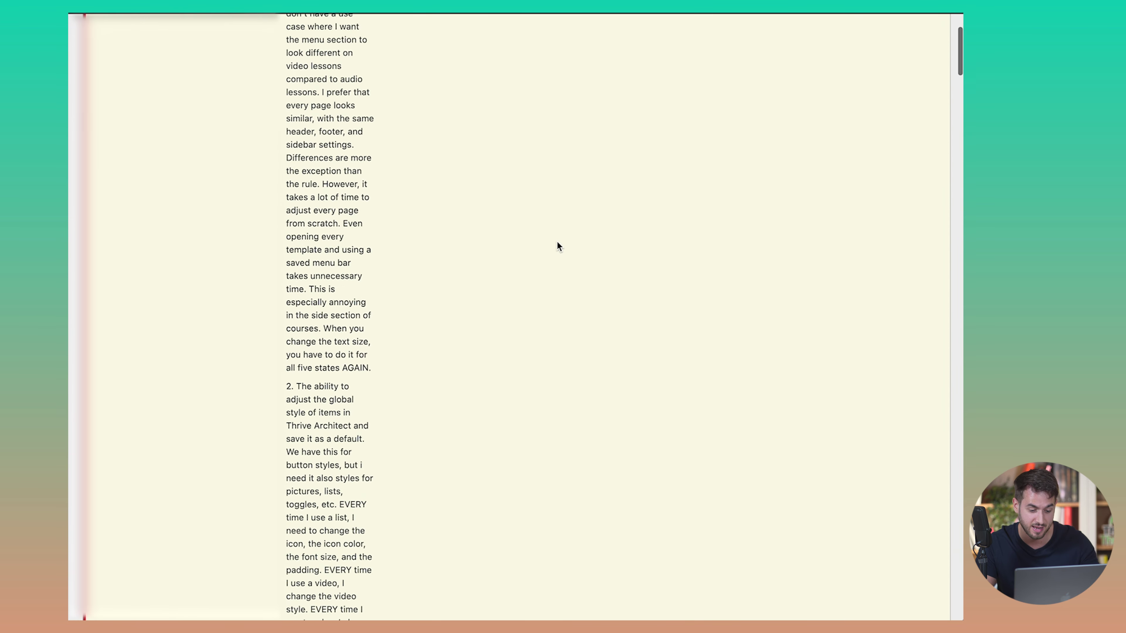
scroll(557, 246, "down", 15)
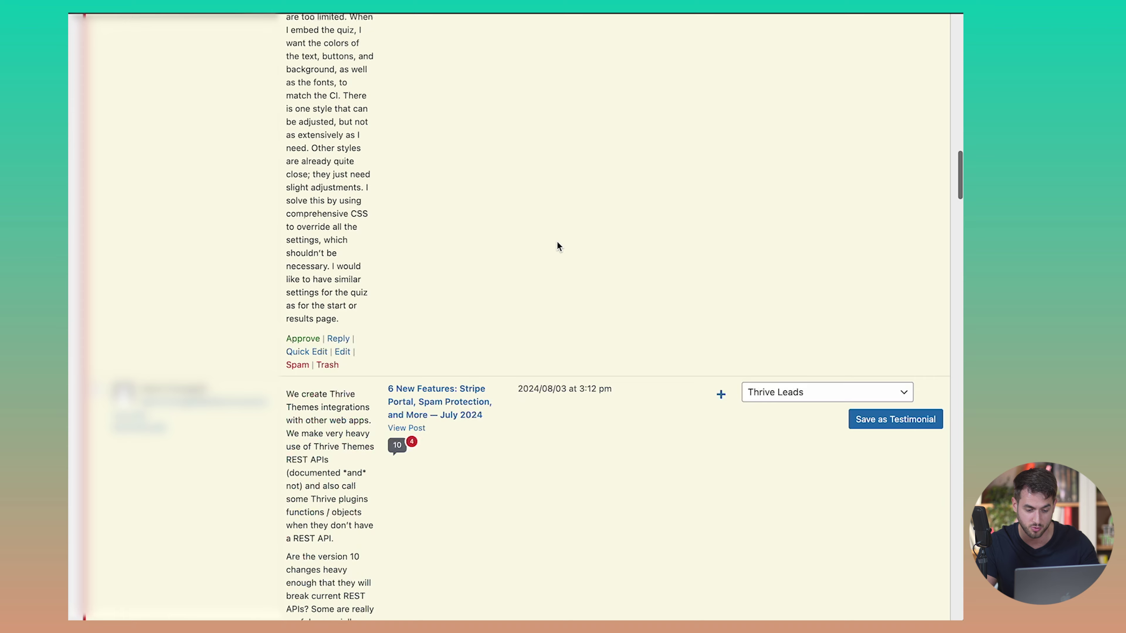
scroll(557, 244, "down", 9)
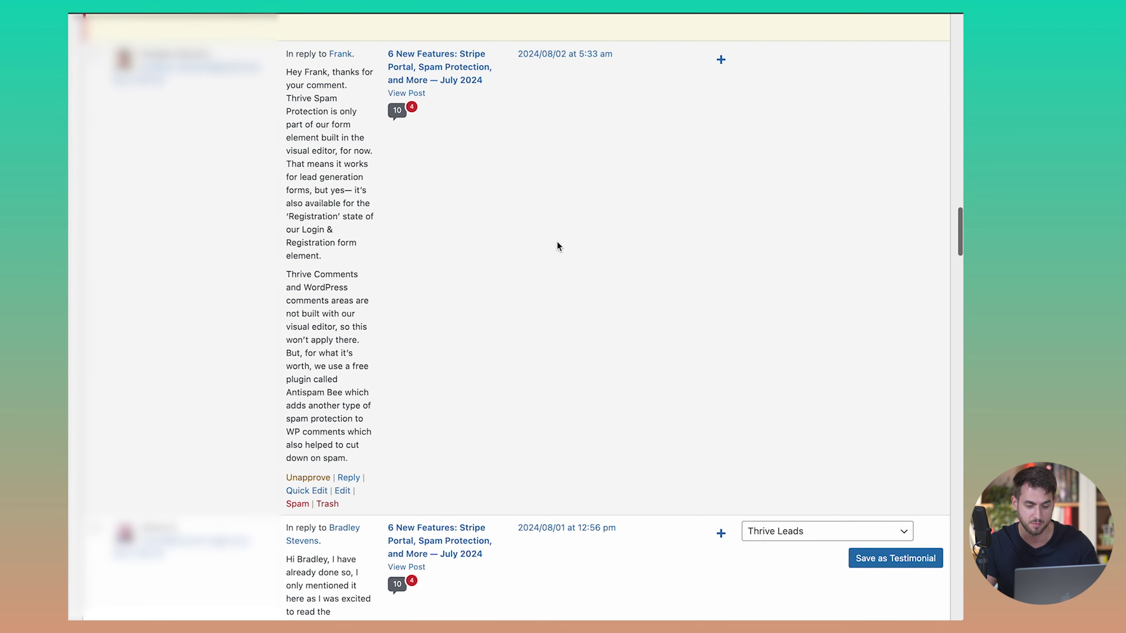
scroll(541, 298, "down", 3)
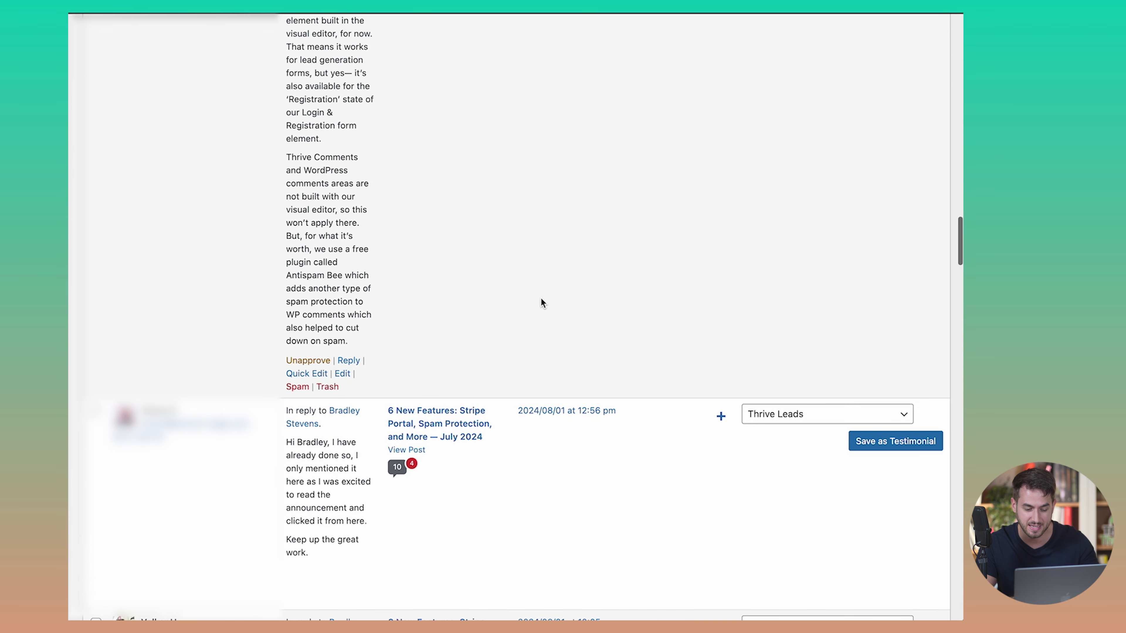
scroll(541, 299, "up", 3)
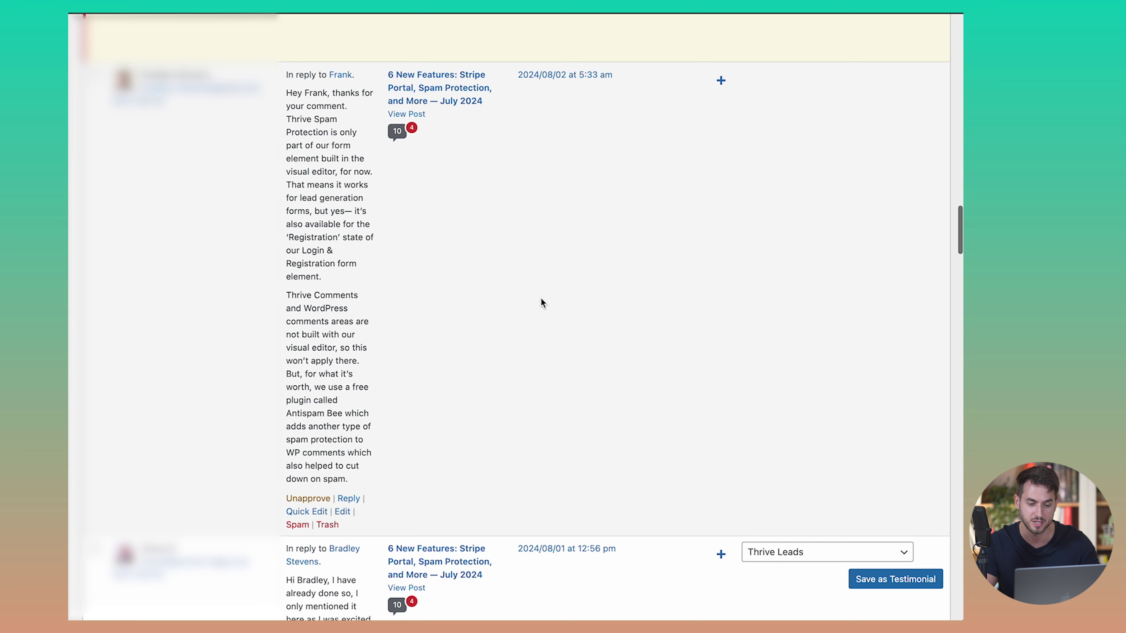
scroll(541, 299, "down", 5)
scroll(541, 299, "up", 7)
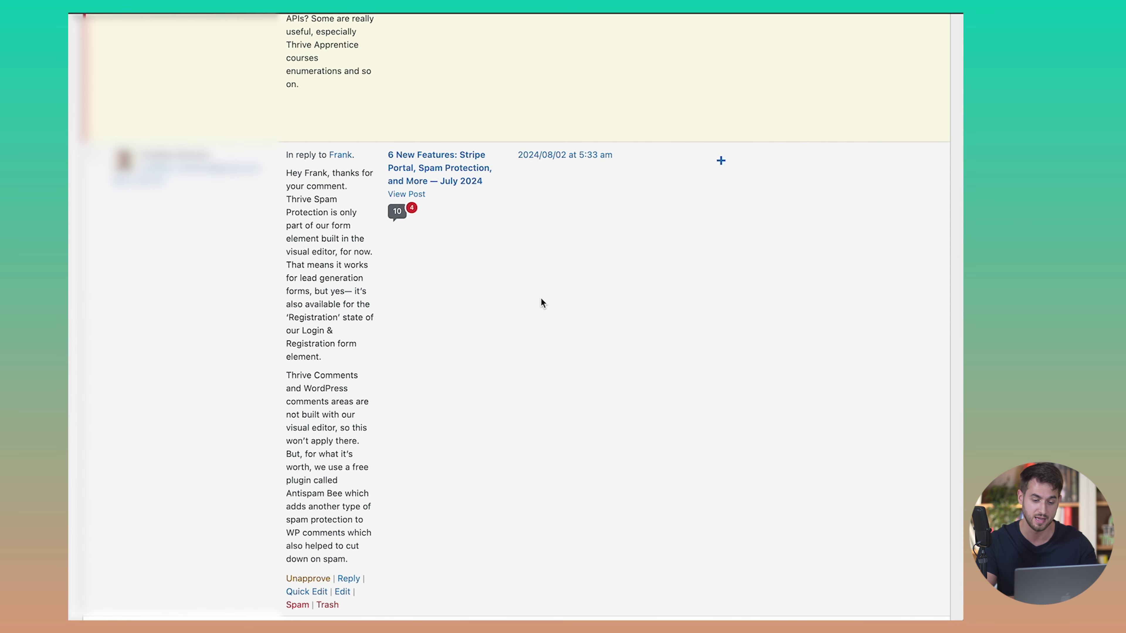
scroll(540, 299, "down", 3)
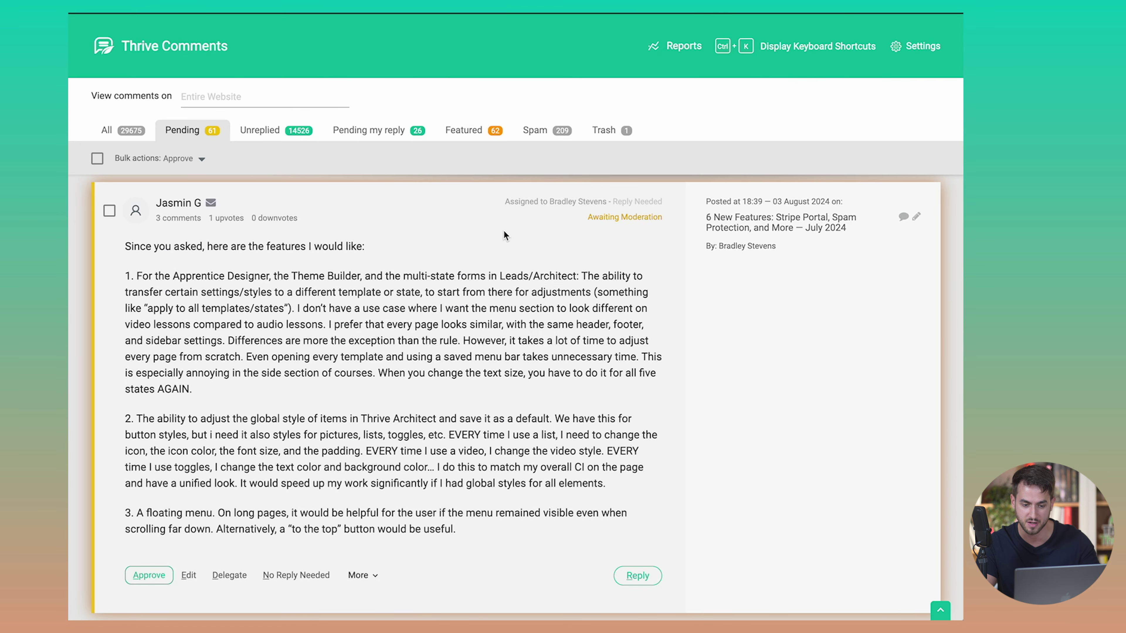
Scroll through the Pending queue of 61 comments awaiting moderation
scroll(503, 230, "down", 2)
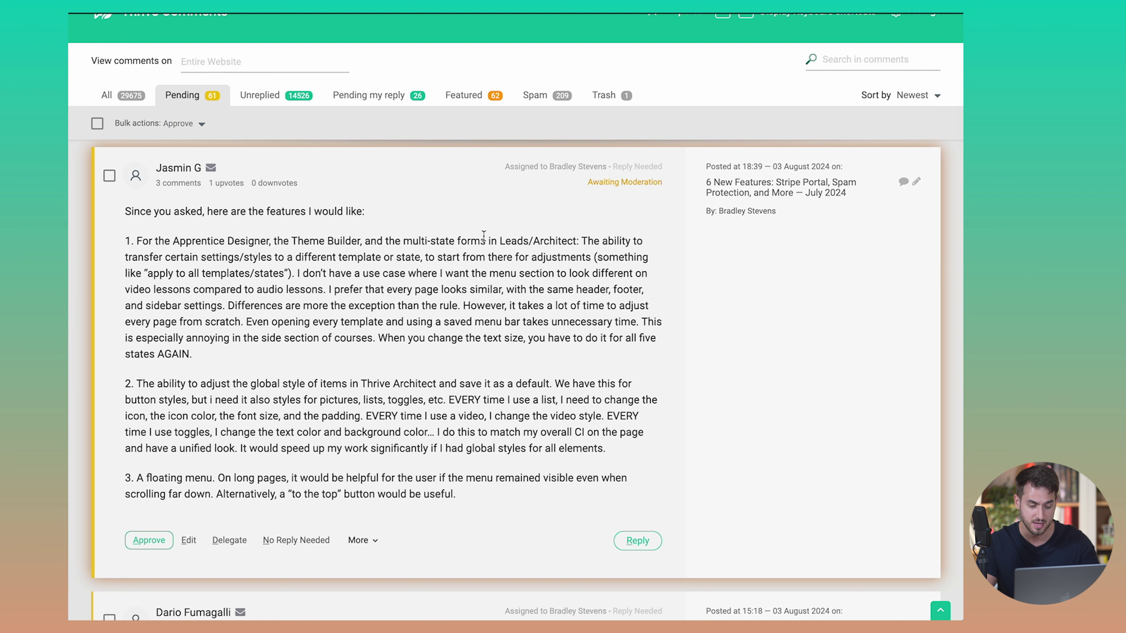
scroll(283, 156, "up", 2)
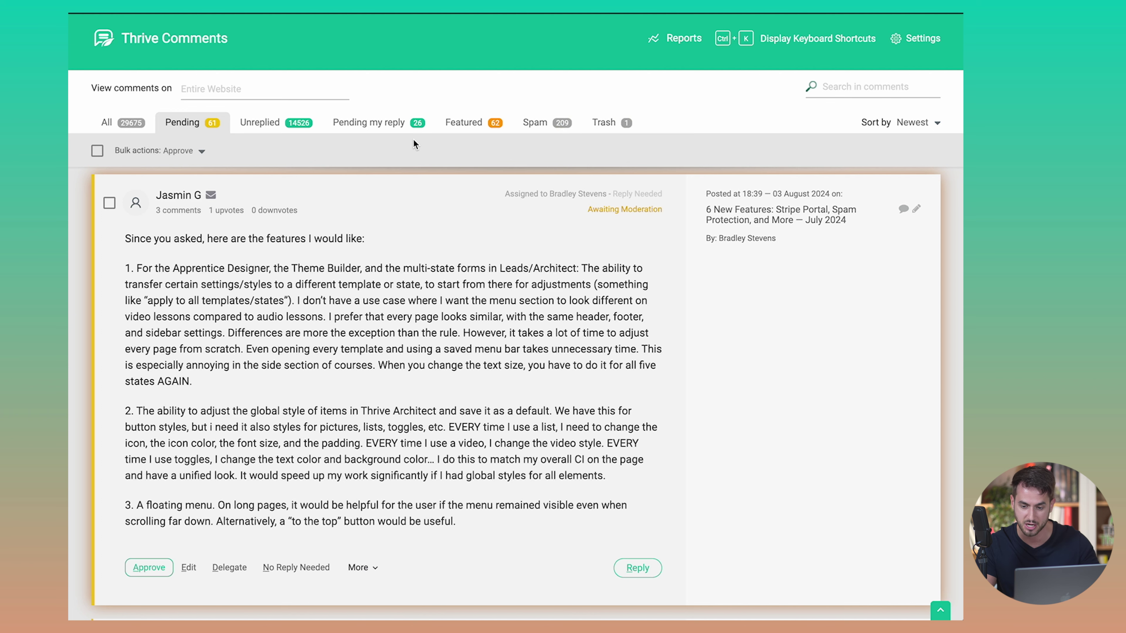
scroll(631, 247, "down", 2)
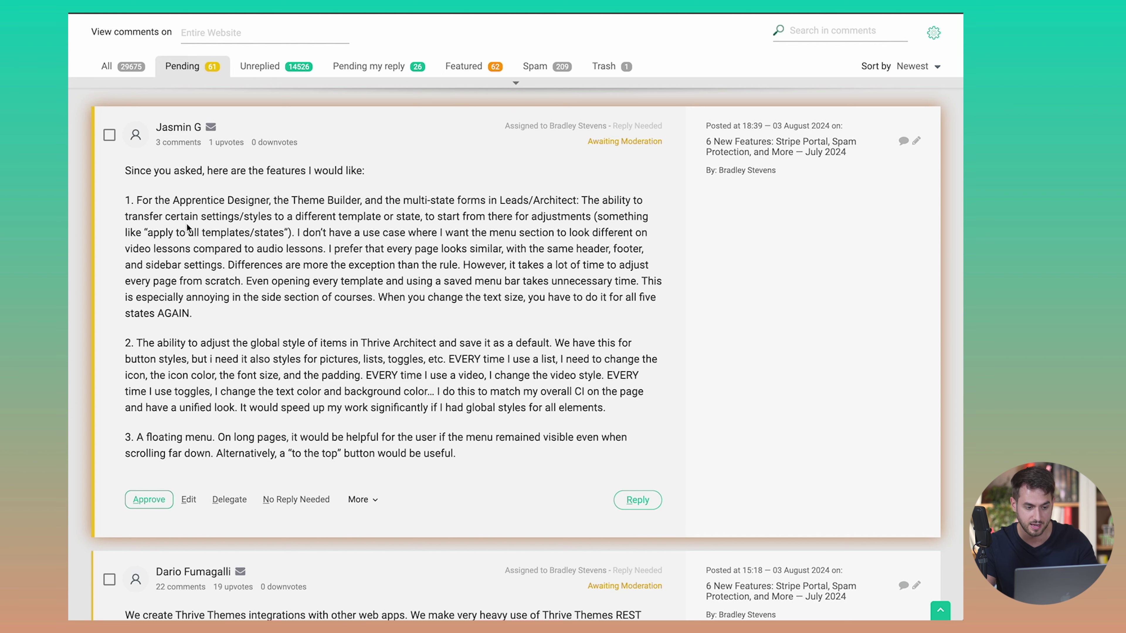
scroll(187, 228, "down", 5)
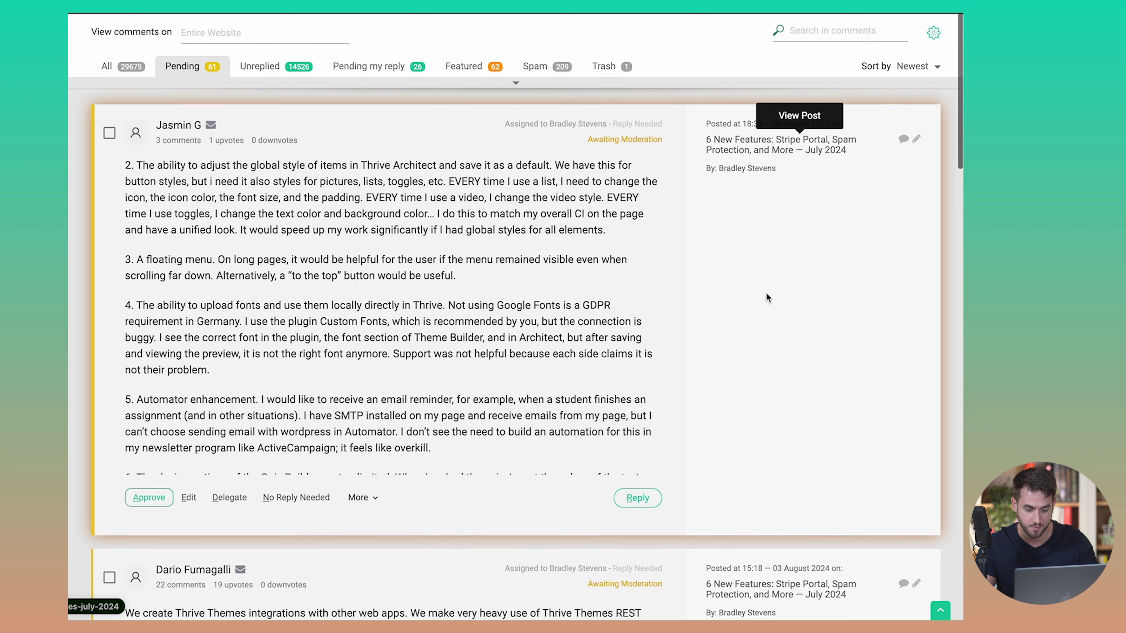
scroll(766, 292, "down", 2)
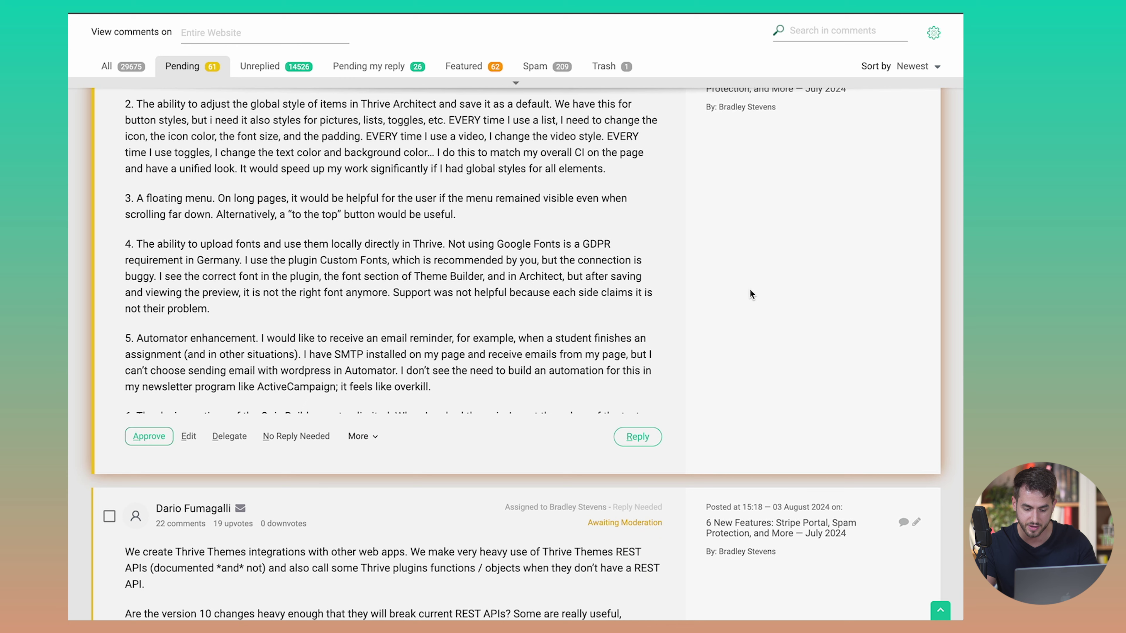
scroll(749, 294, "up", 1)
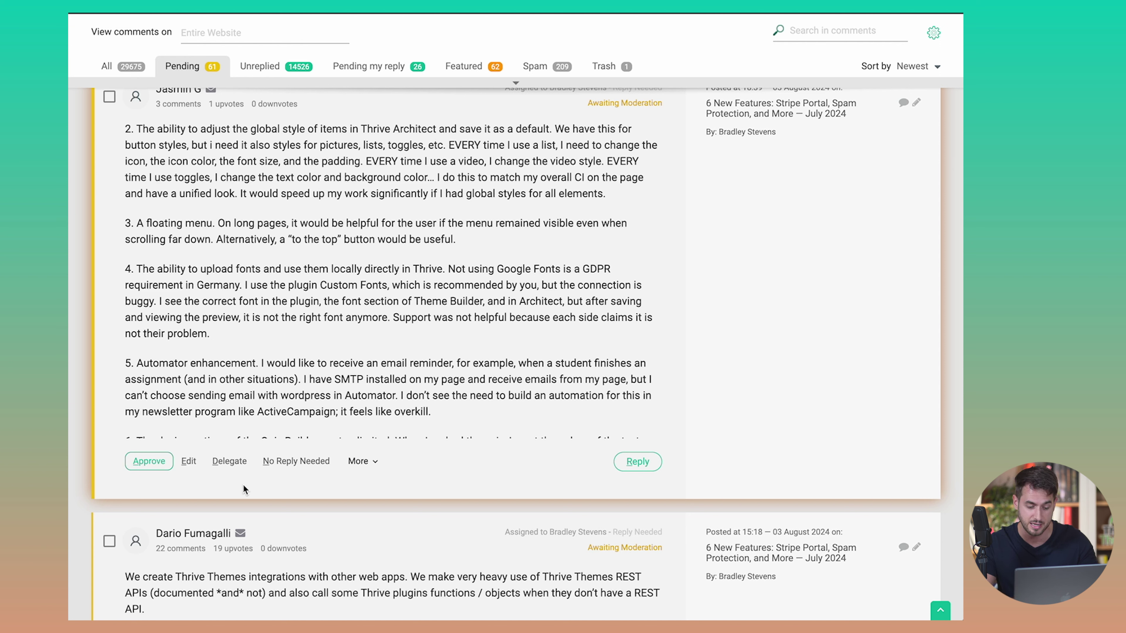
Delegate the reply to the feature-request comment to an editor on the team
left_click(224, 461)
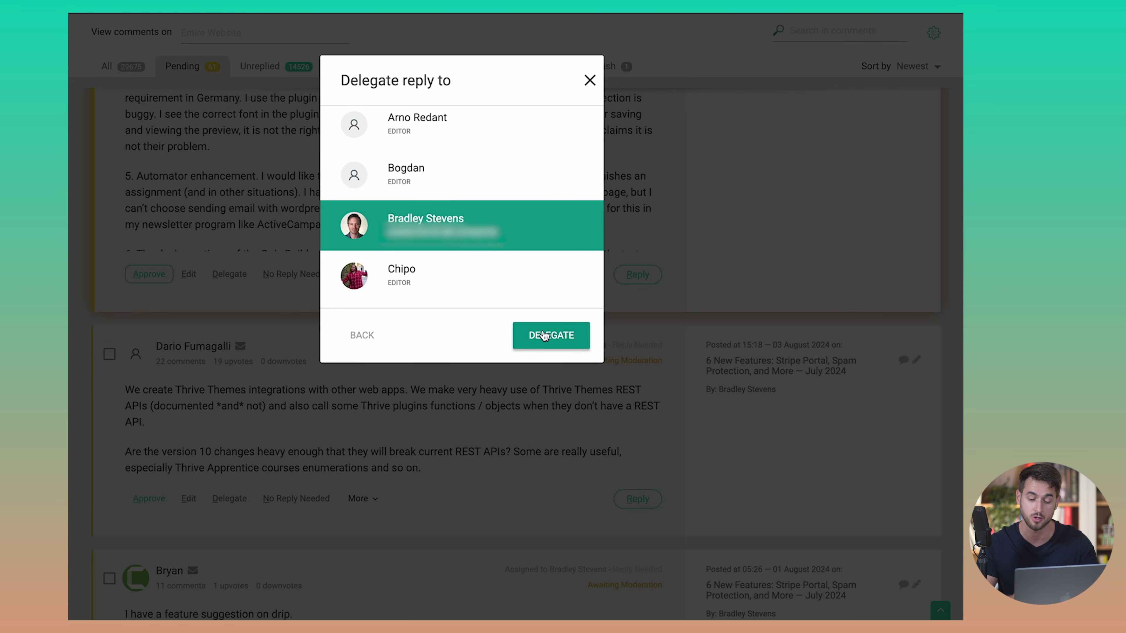
left_click(544, 336)
scroll(543, 330, "up", 3)
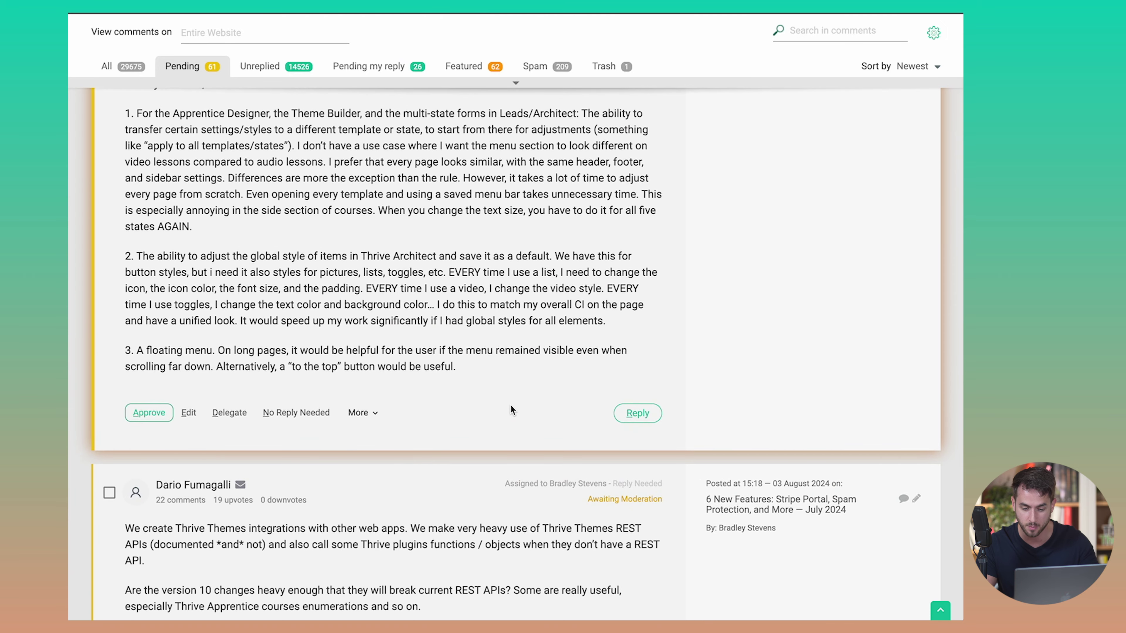
scroll(510, 405, "down", 2)
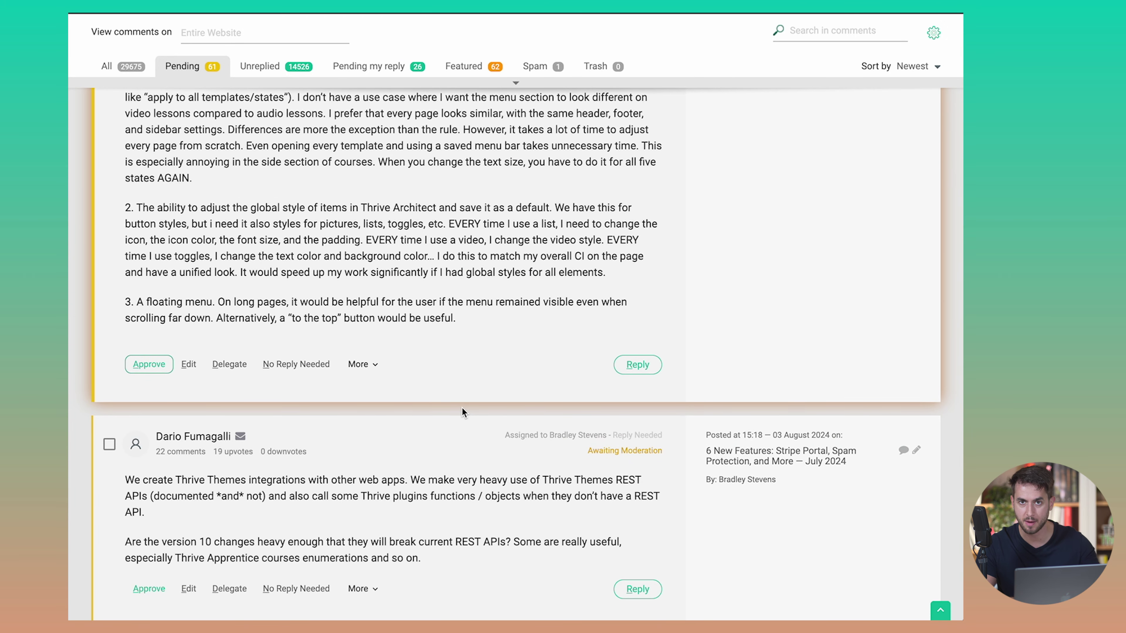
Draft a practice reply under the feature-request comment, then clear all its text
left_click(639, 365)
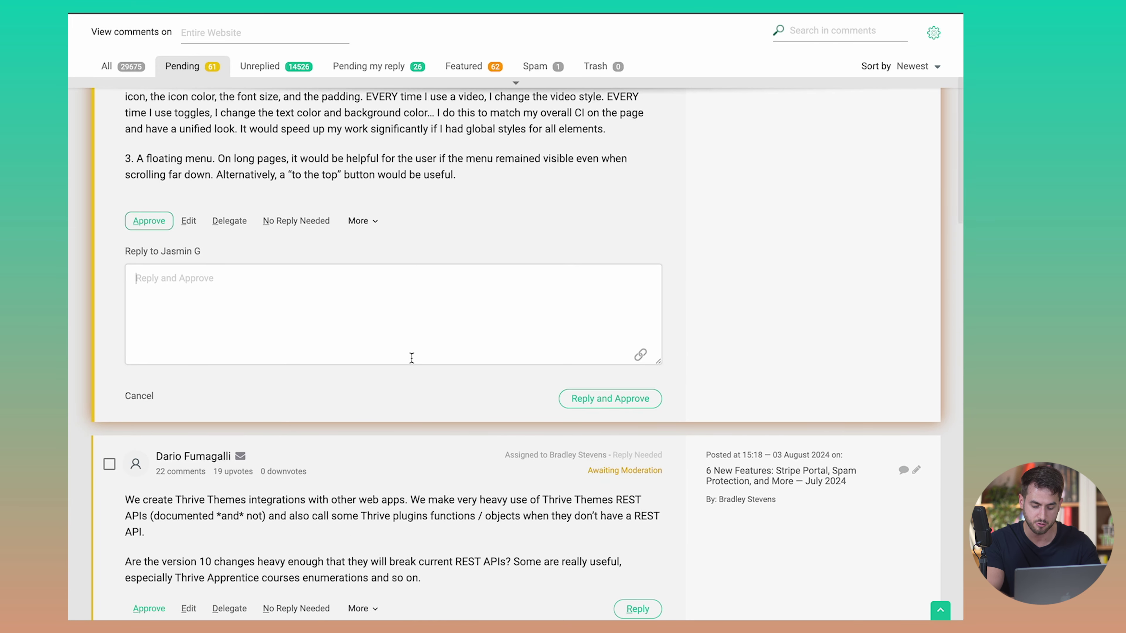
type("This would b e")
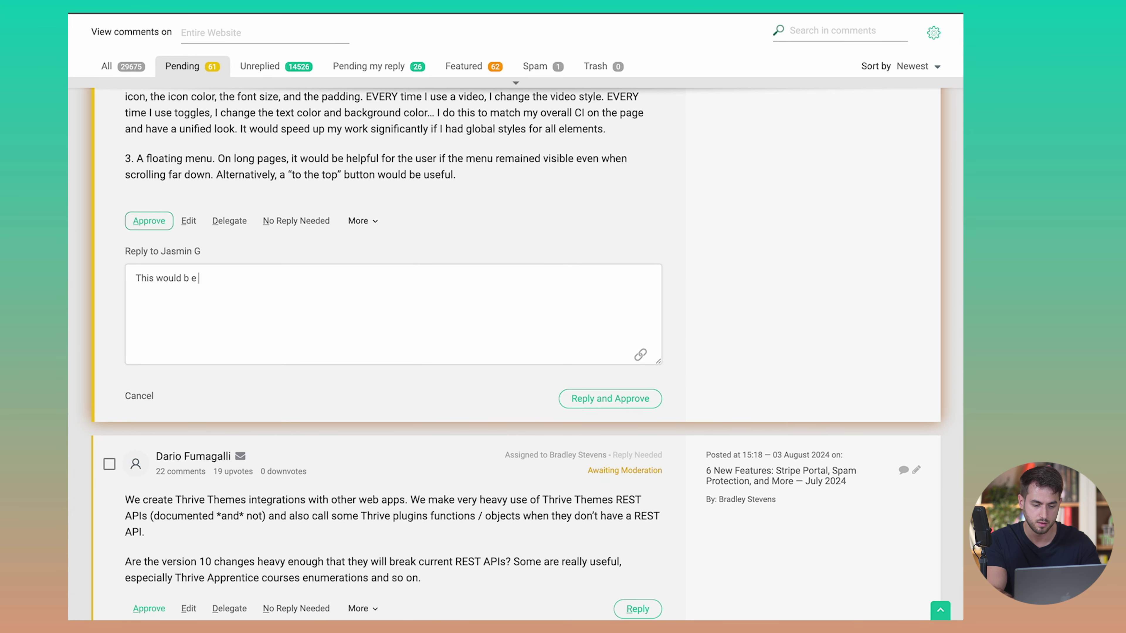
key("BackSpace")
key("BackSpace")
type("e my response to J")
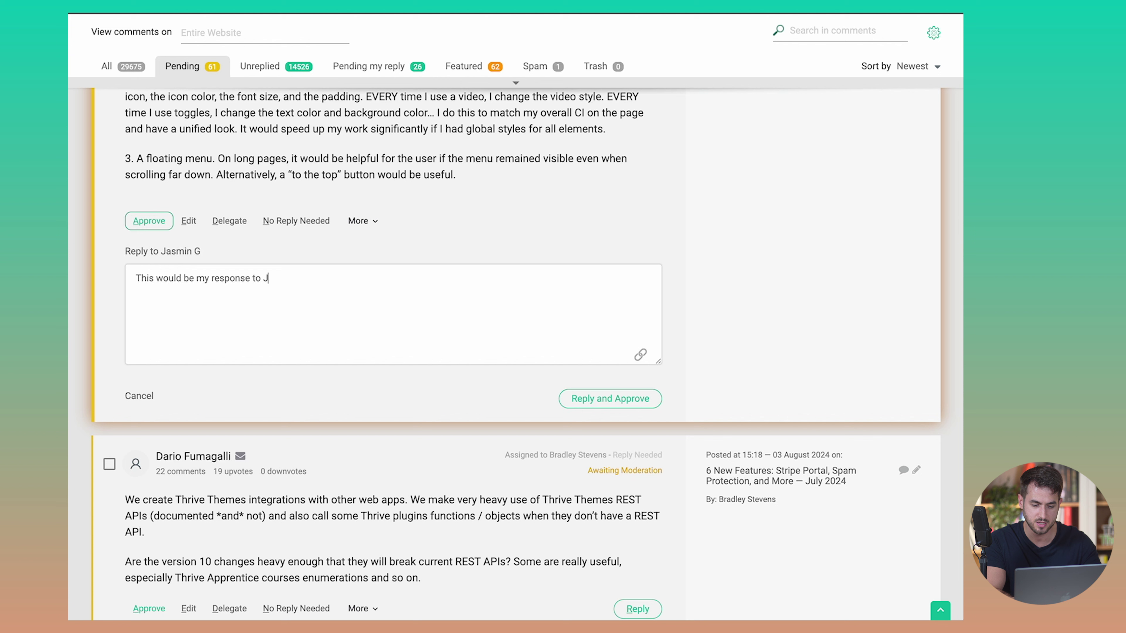
type("asmin.")
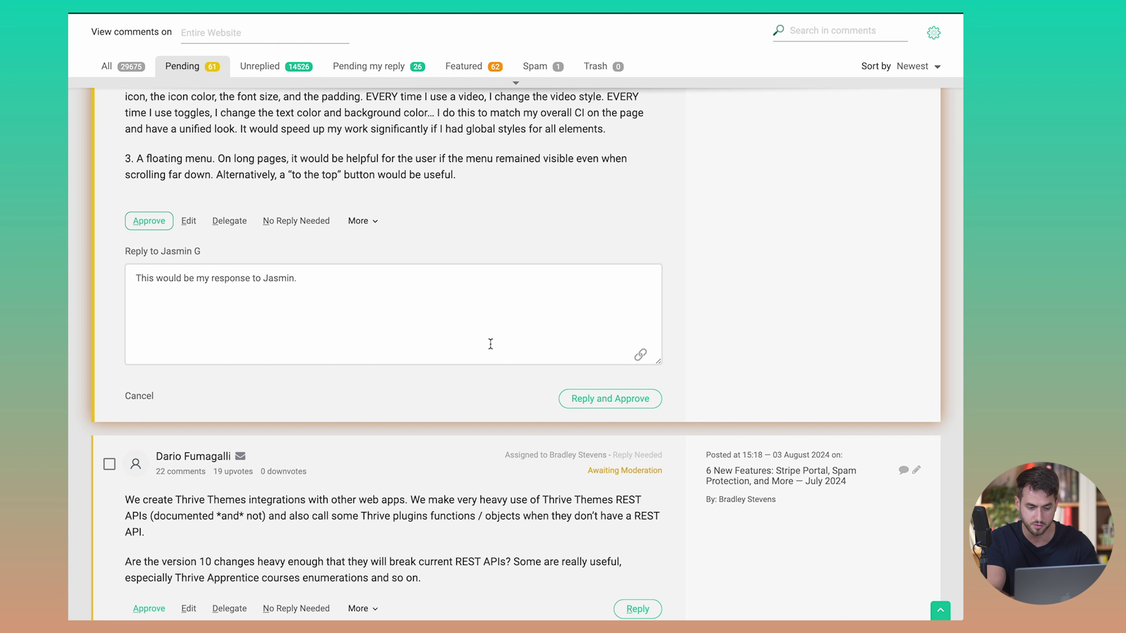
key("ctrl+a")
key("BackSpace")
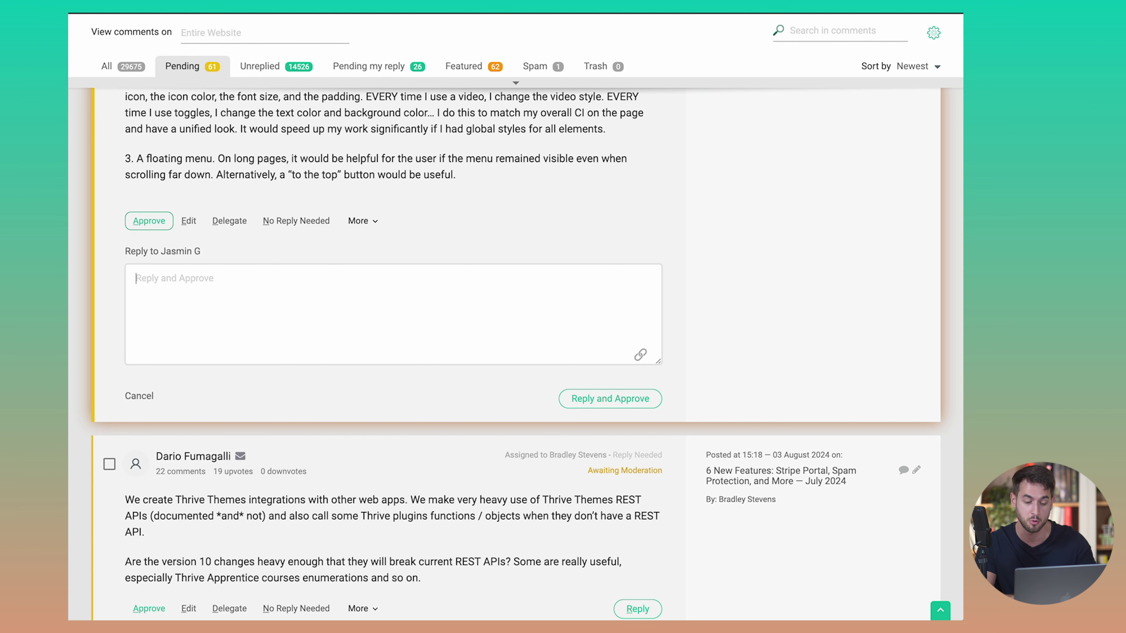
scroll(445, 400, "down", 4)
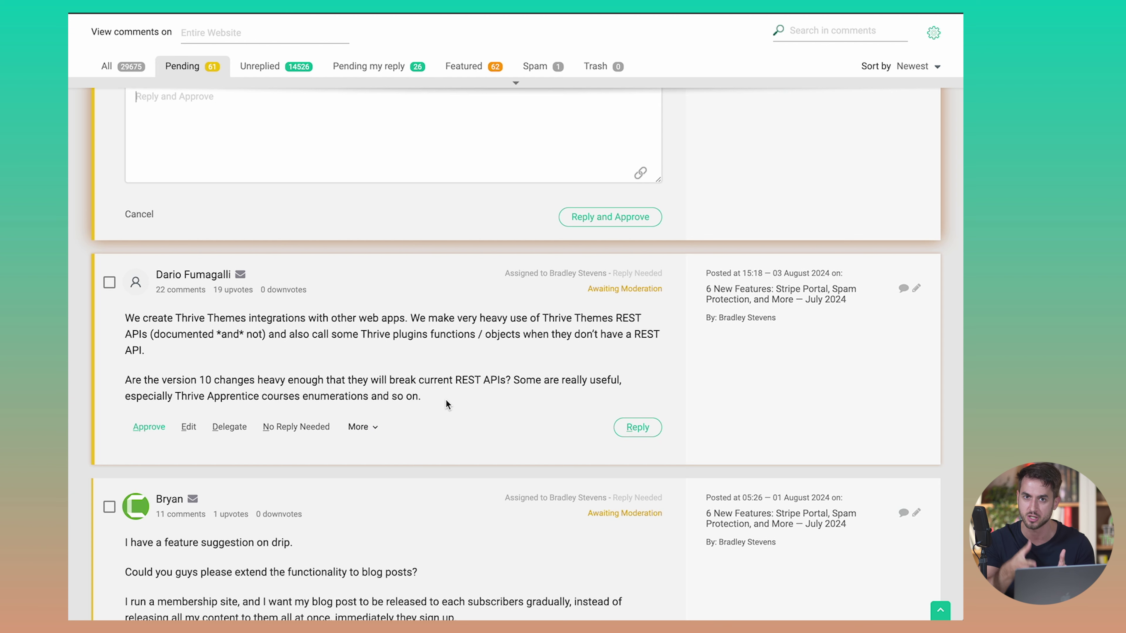
scroll(445, 400, "down", 8)
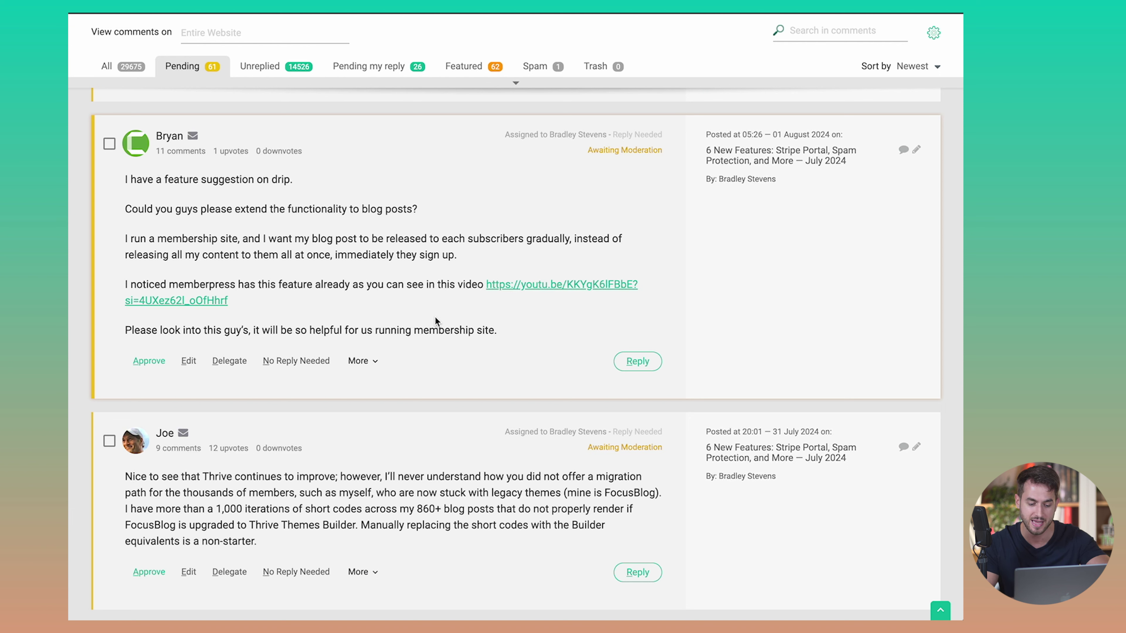
left_click(360, 361)
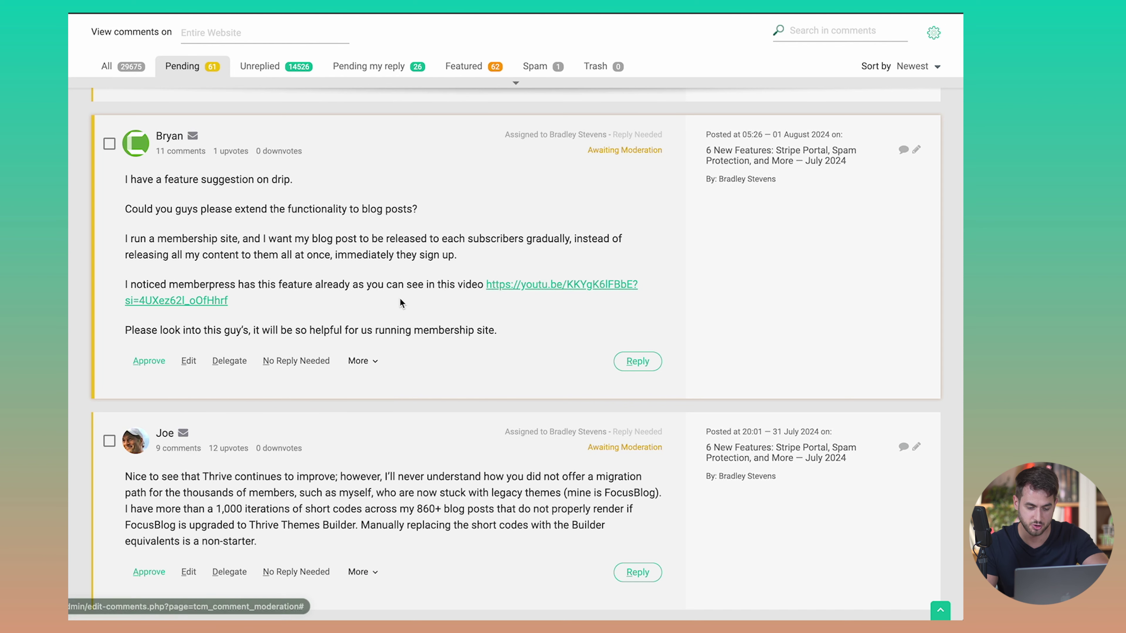
Save the drip feature request comment as a testimonial from its More menu
mouse_move(361, 363)
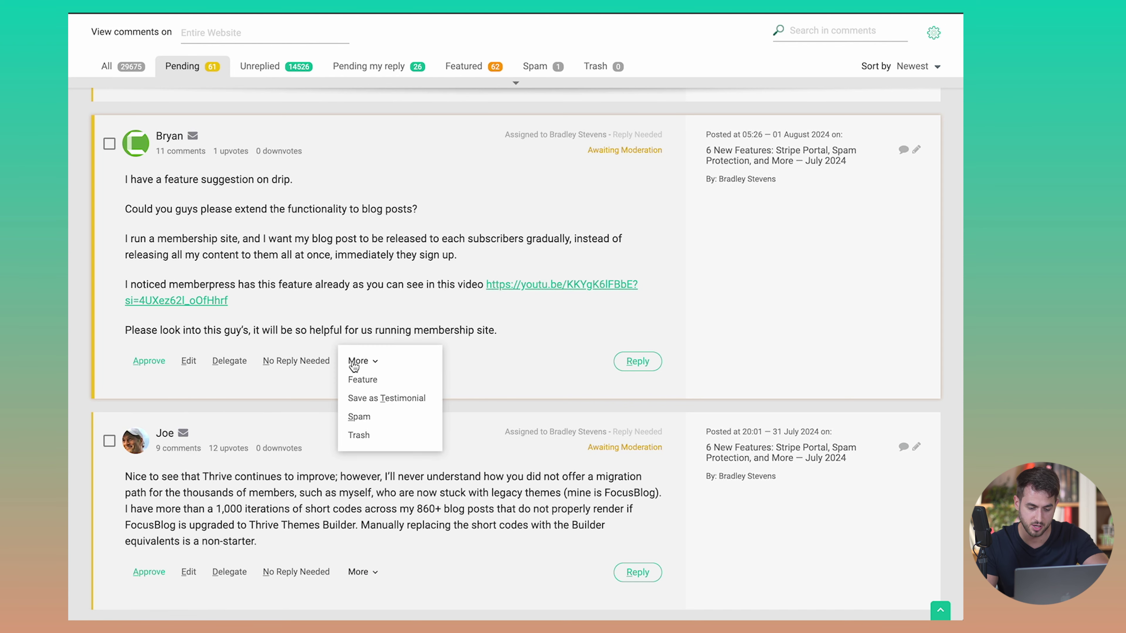
left_click(386, 397)
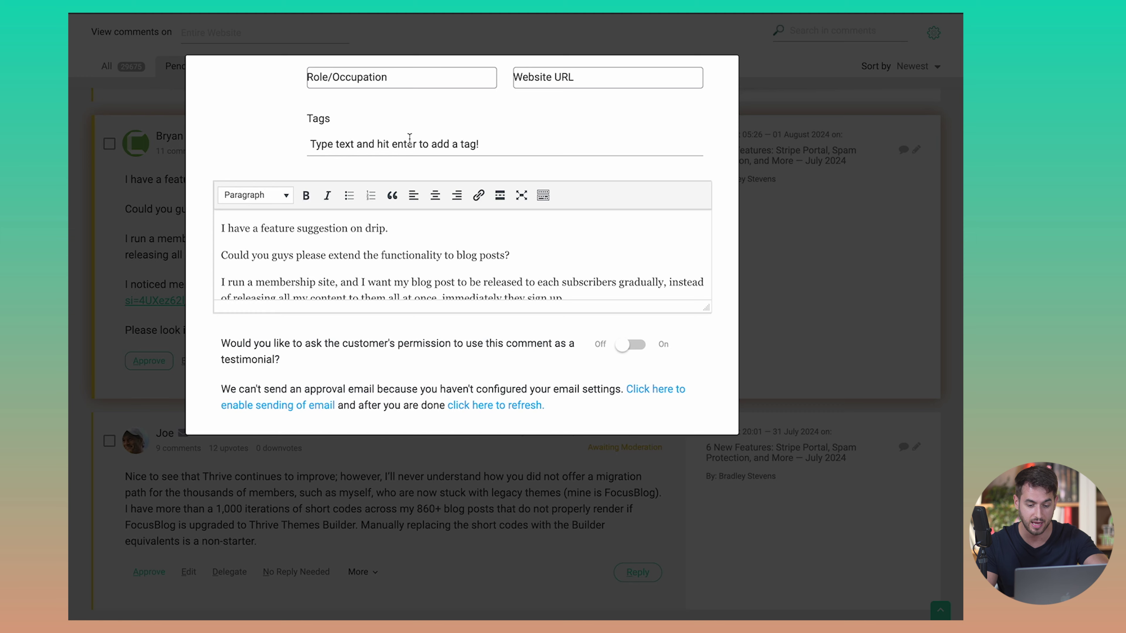
scroll(476, 201, "up", 1)
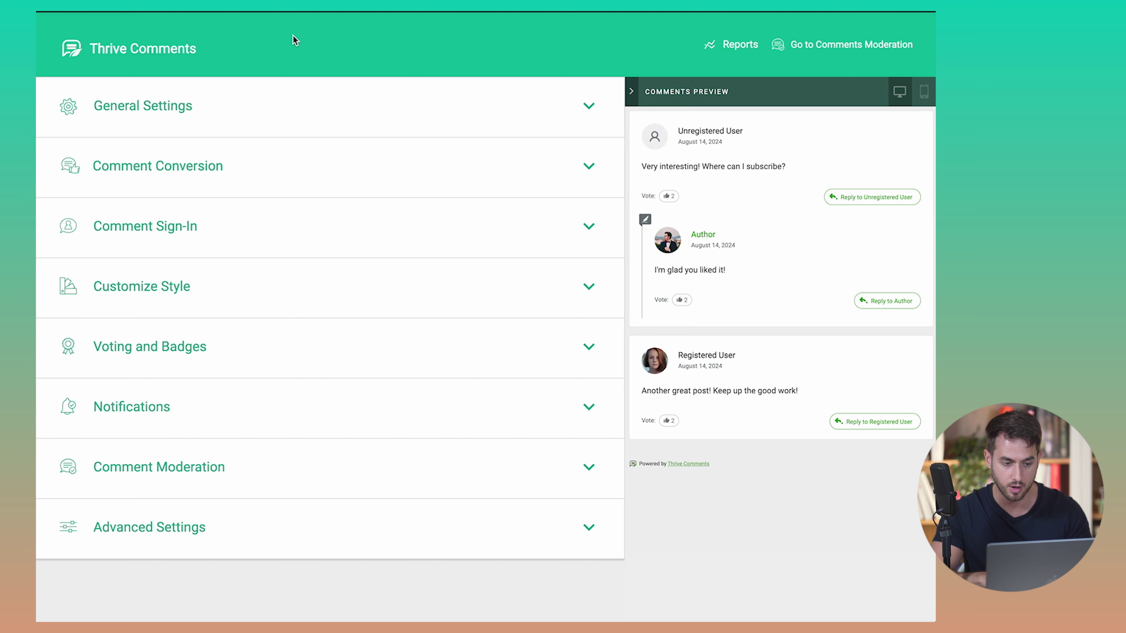
Expand General Settings and review activation, commenting rules, pagination and sorting options
left_click(208, 105)
scroll(207, 194, "down", 2)
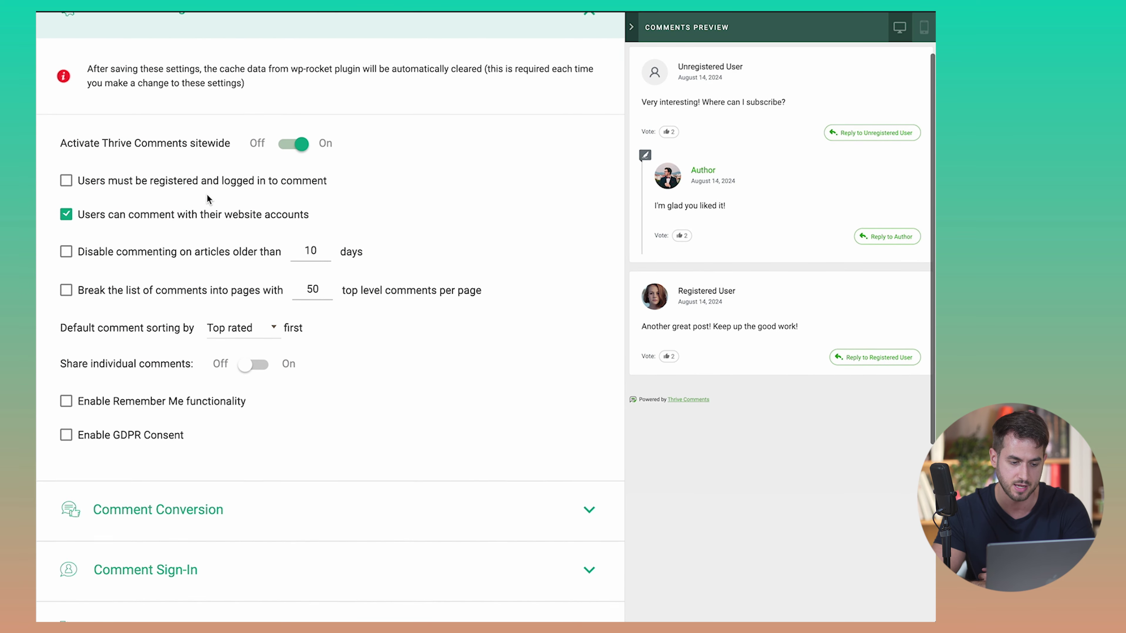
scroll(207, 194, "down", 1)
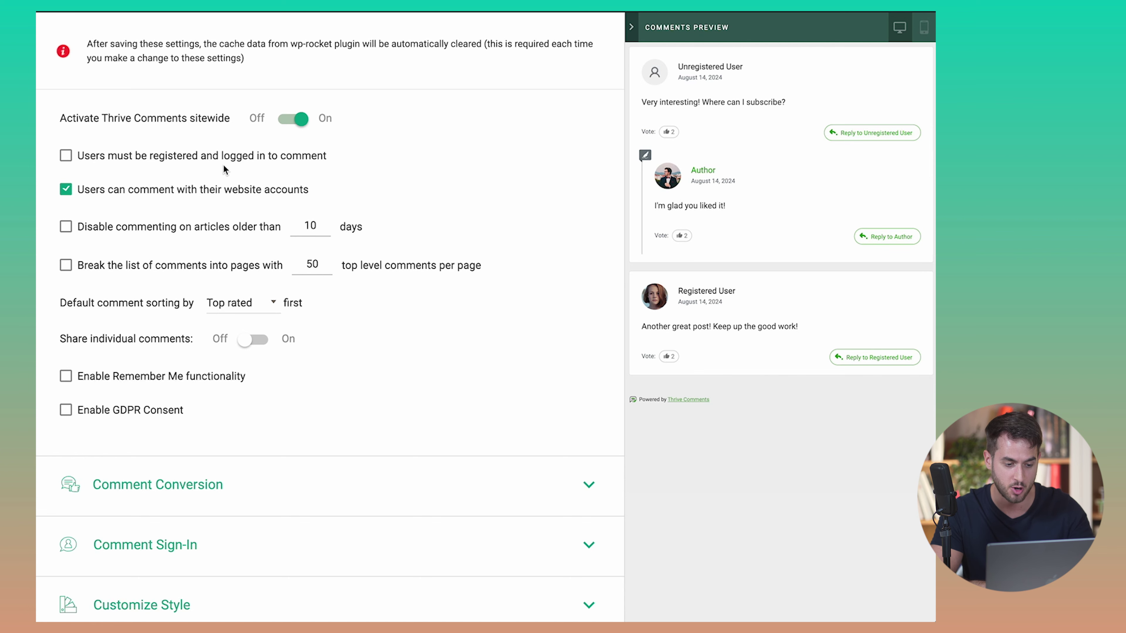
scroll(228, 166, "down", 3)
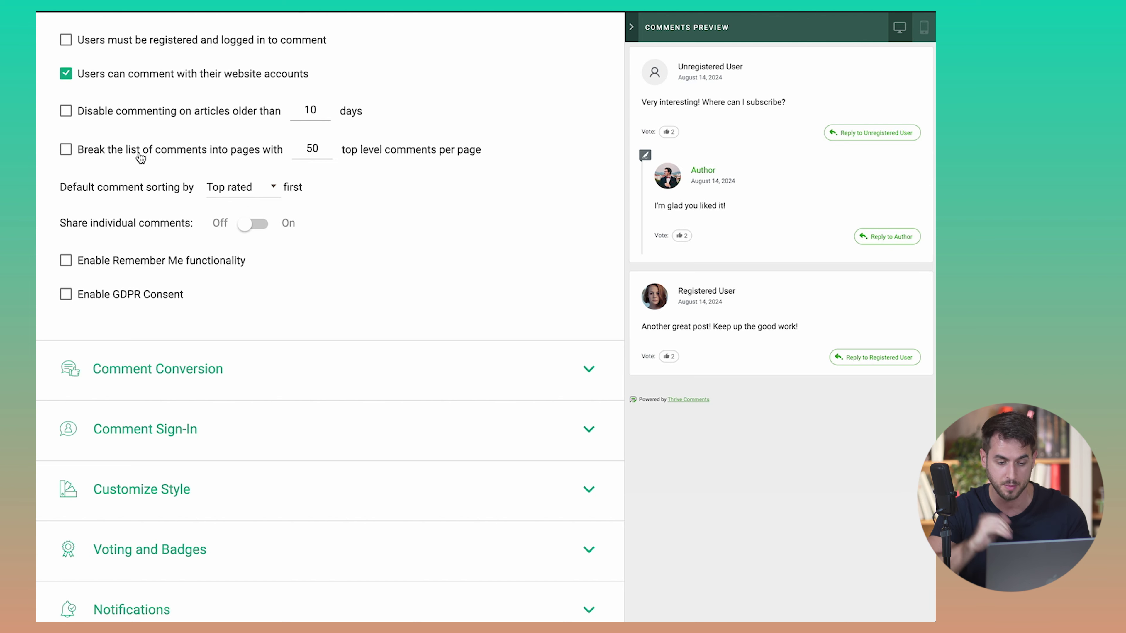
scroll(271, 296, "down", 1)
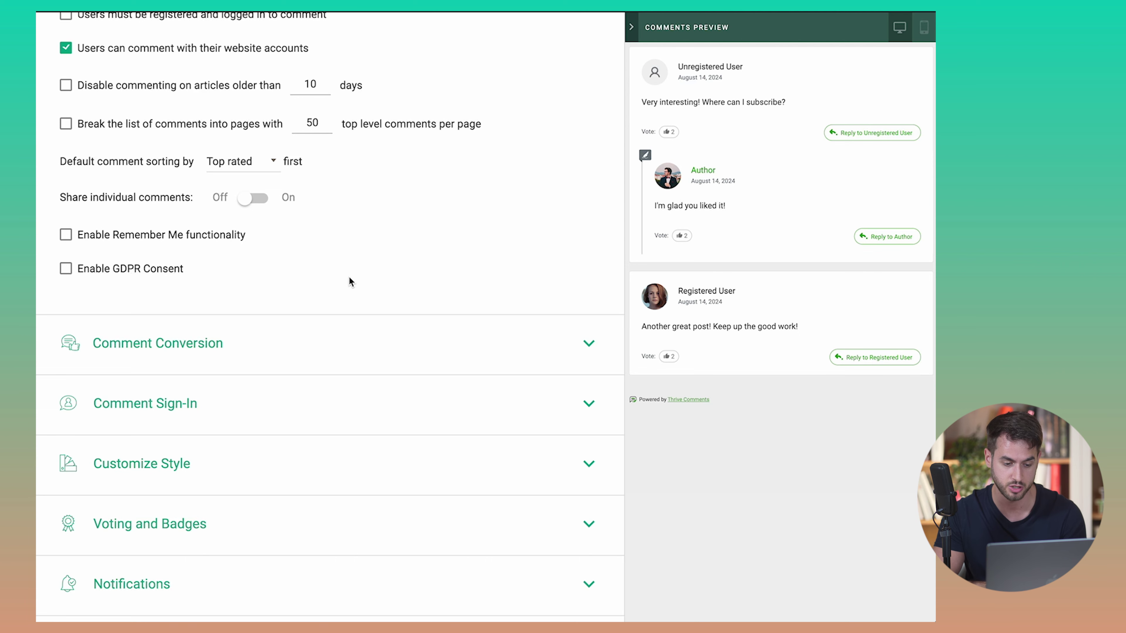
Expand Comment Conversion to show the thank-you message and Social Share prompt
left_click(260, 344)
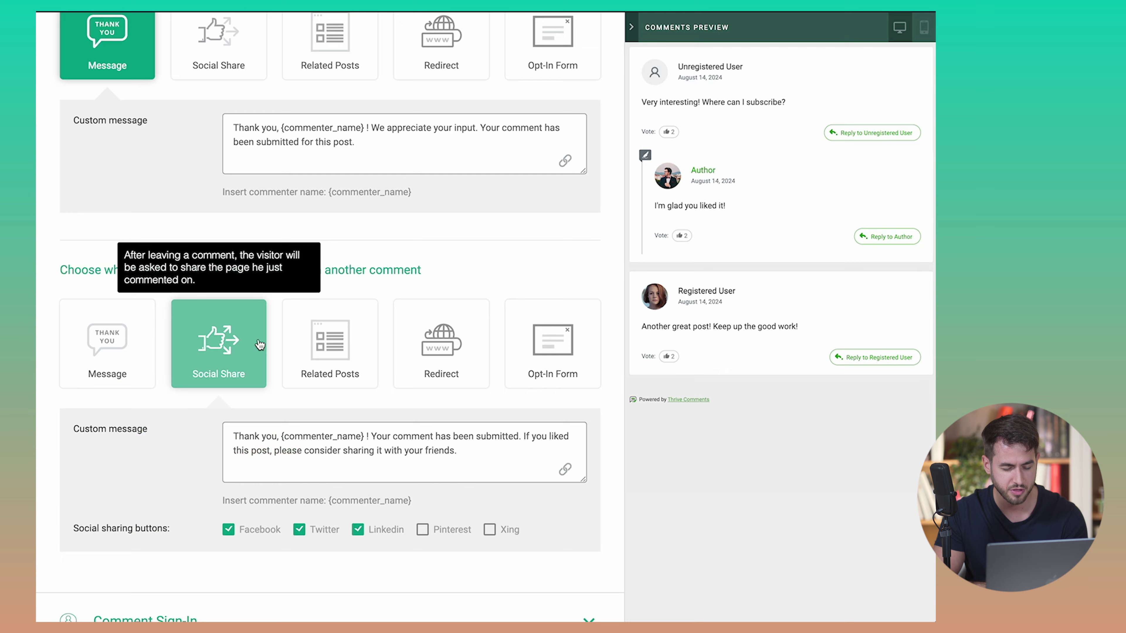
scroll(262, 346, "up", 3)
scroll(197, 330, "up", 1)
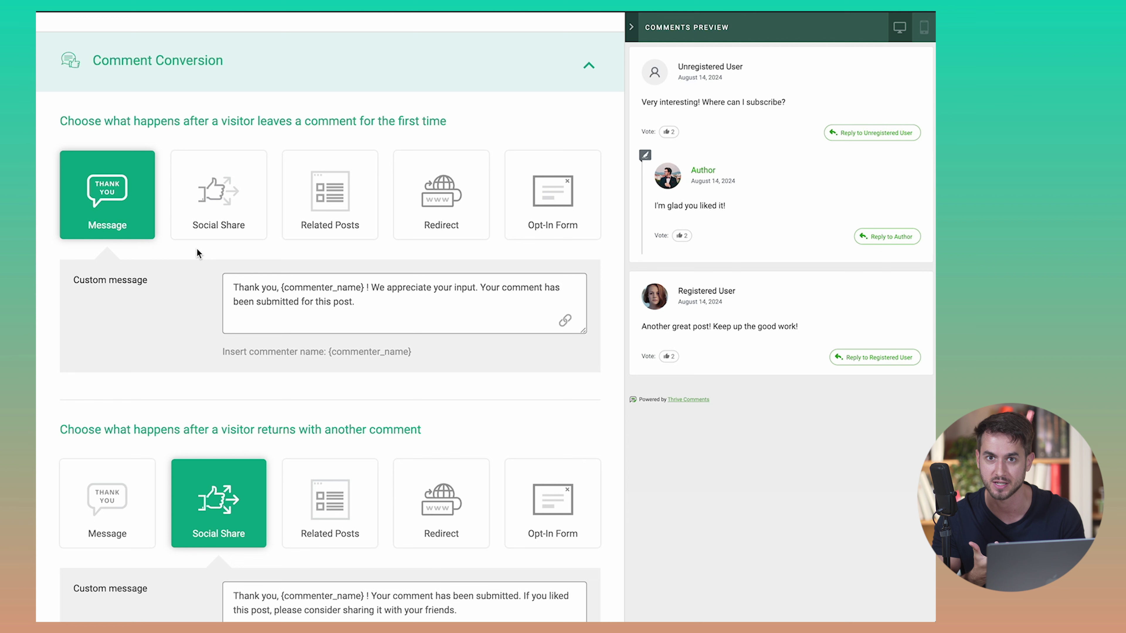
left_click(553, 197)
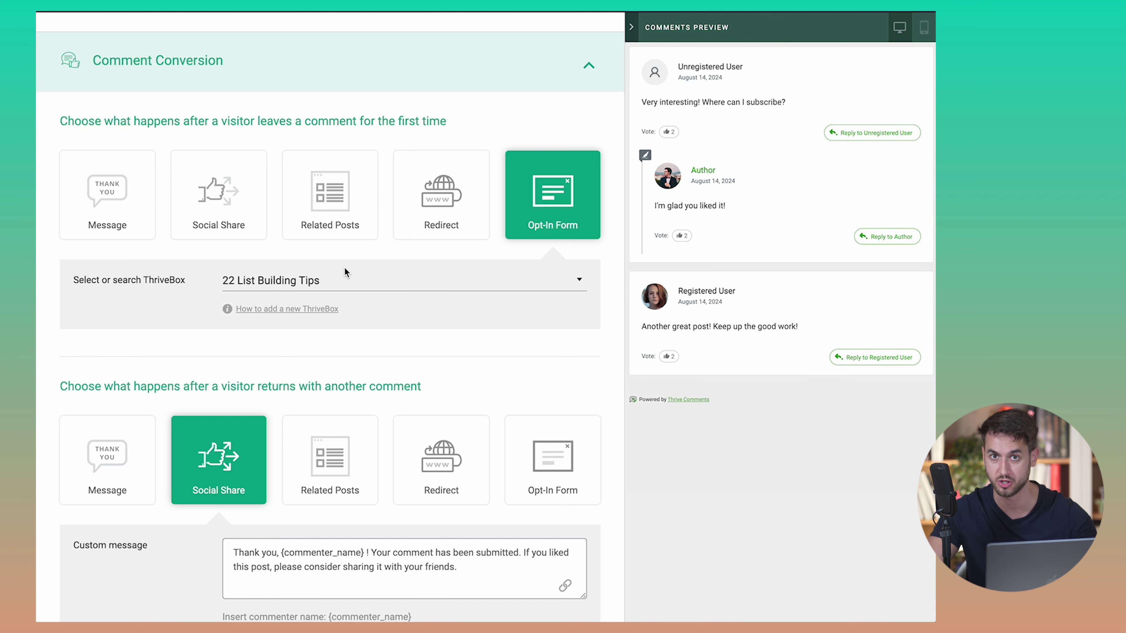
scroll(185, 435, "down", 4)
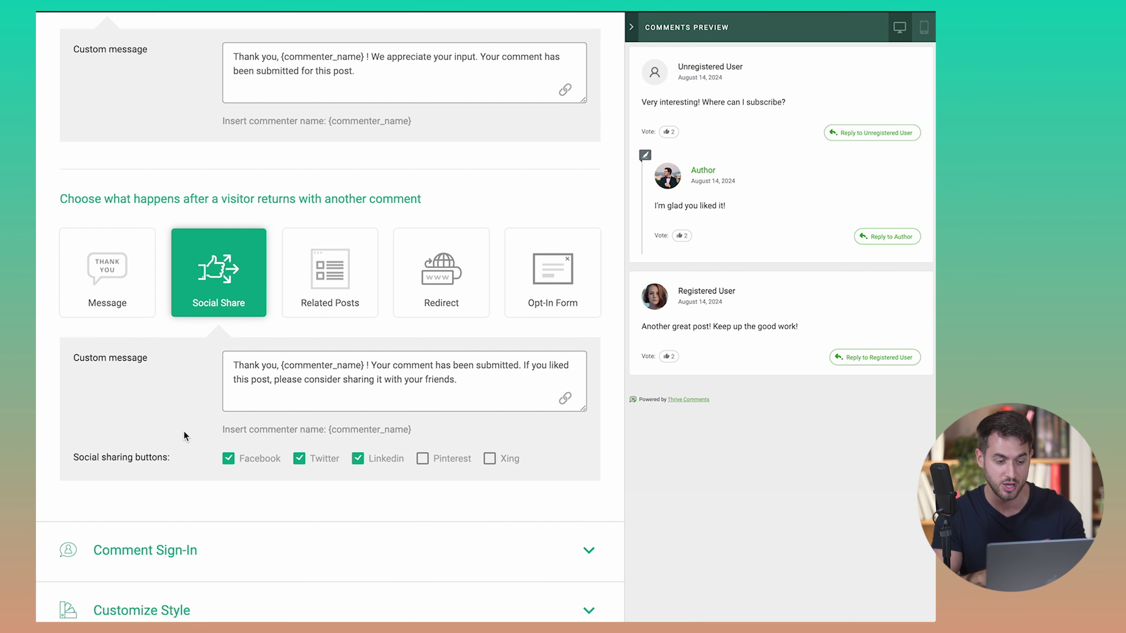
Scroll back up the settings list to reach the Comment Sign-In section
scroll(184, 431, "up", 2)
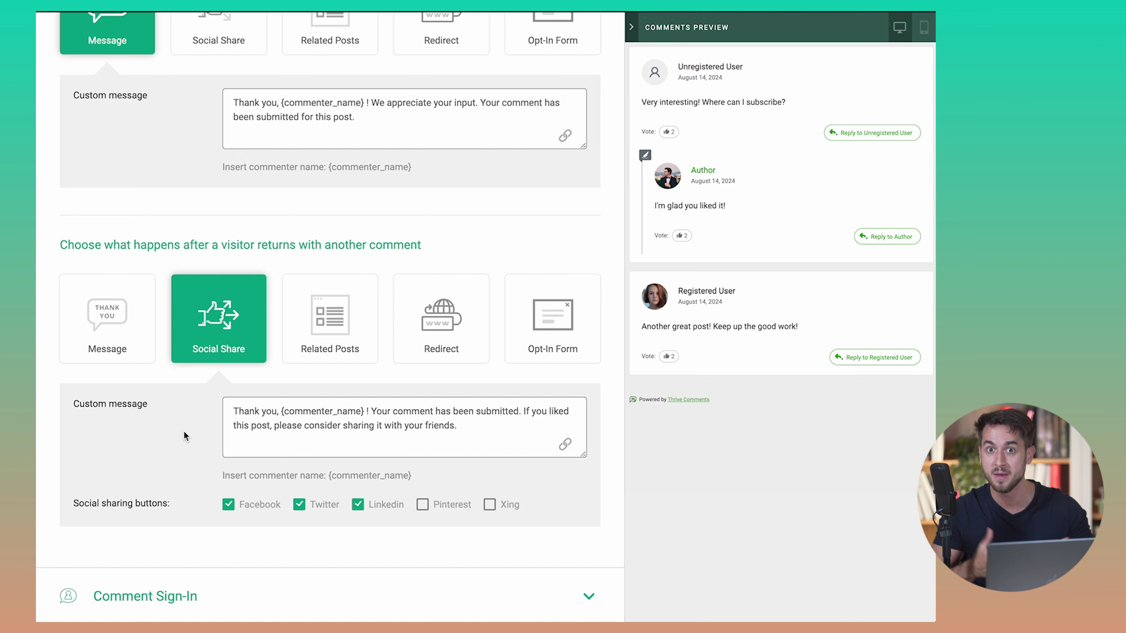
scroll(184, 435, "up", 3)
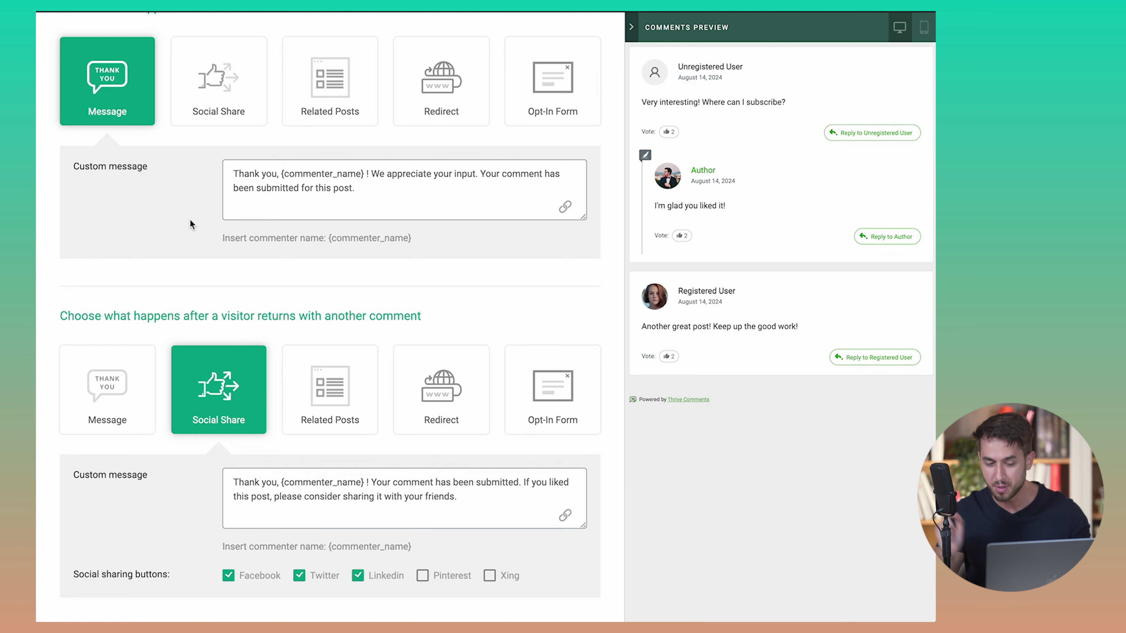
scroll(191, 219, "up", 1)
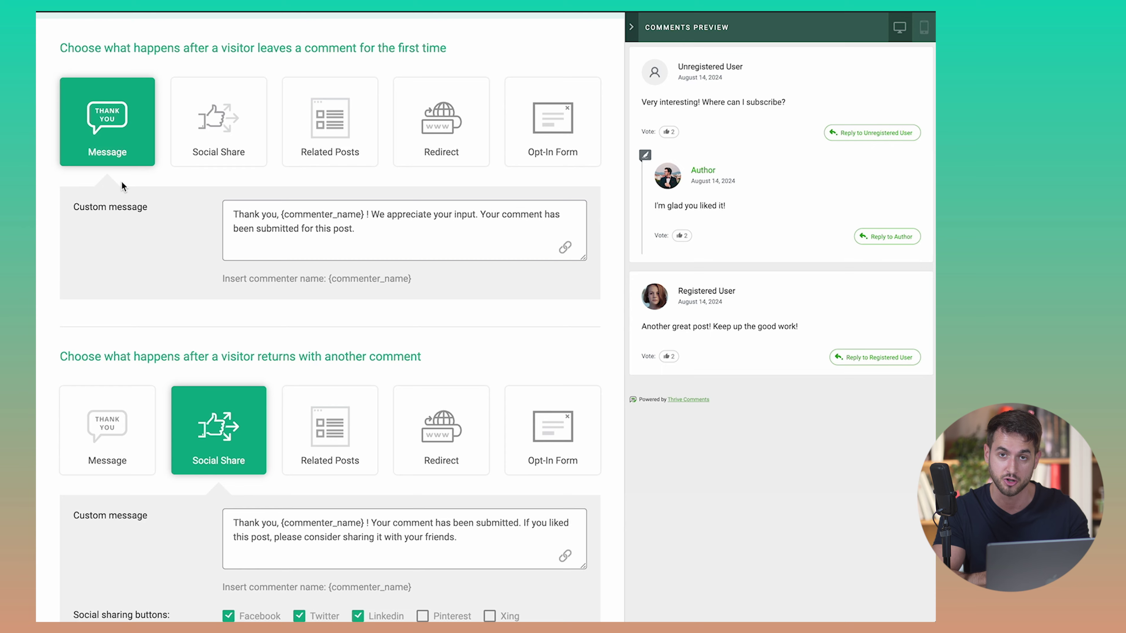
scroll(122, 185, "down", 2)
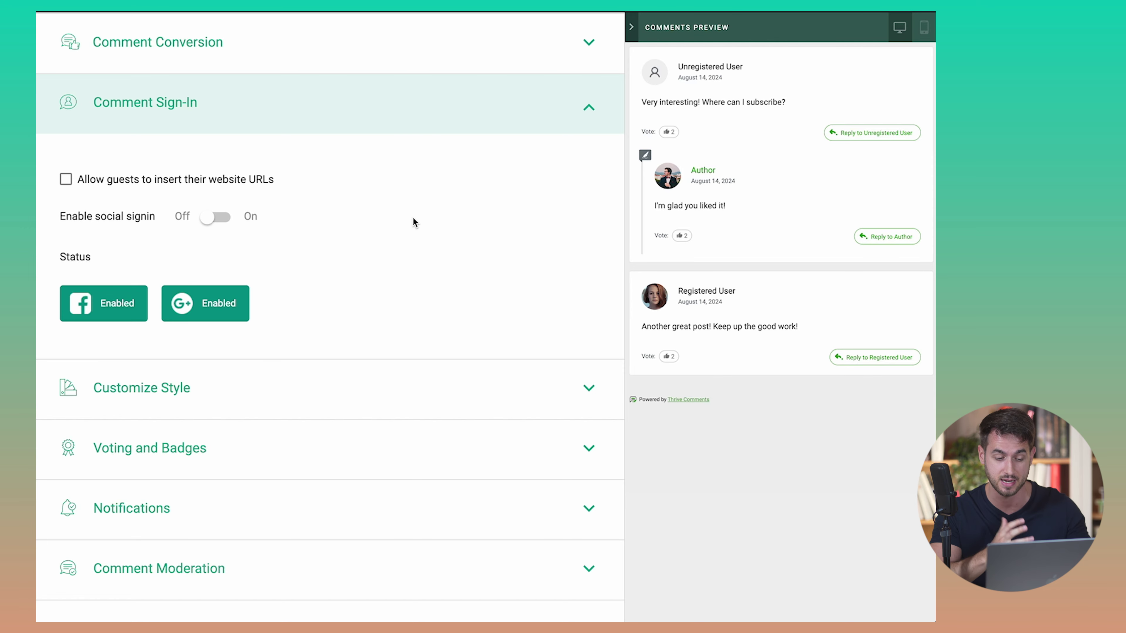
Expand Customize Style and scroll through its style options
scroll(412, 216, "down", 1)
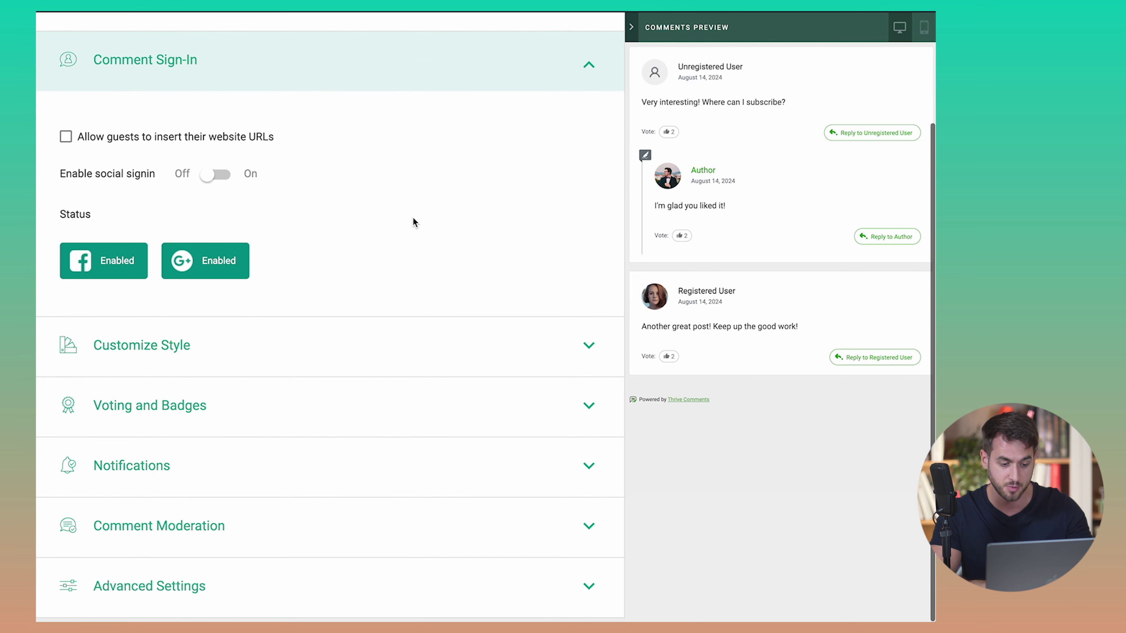
left_click(288, 355)
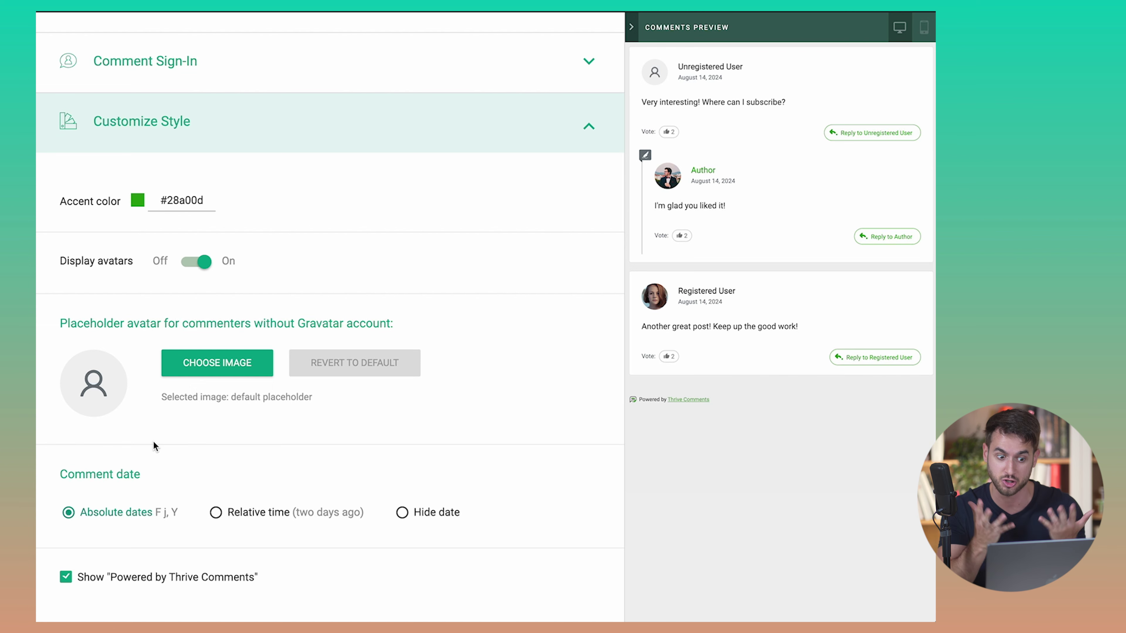
scroll(153, 441, "down", 2)
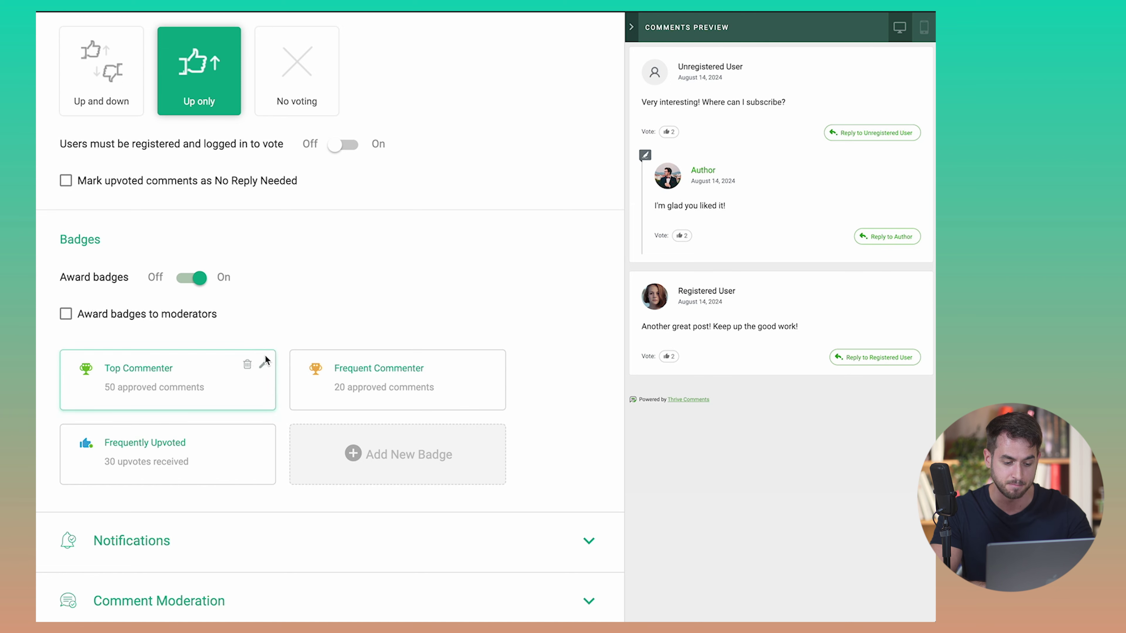
Expand Notifications, showing Postmark connected and moderator reply notifications on
scroll(309, 294, "down", 1)
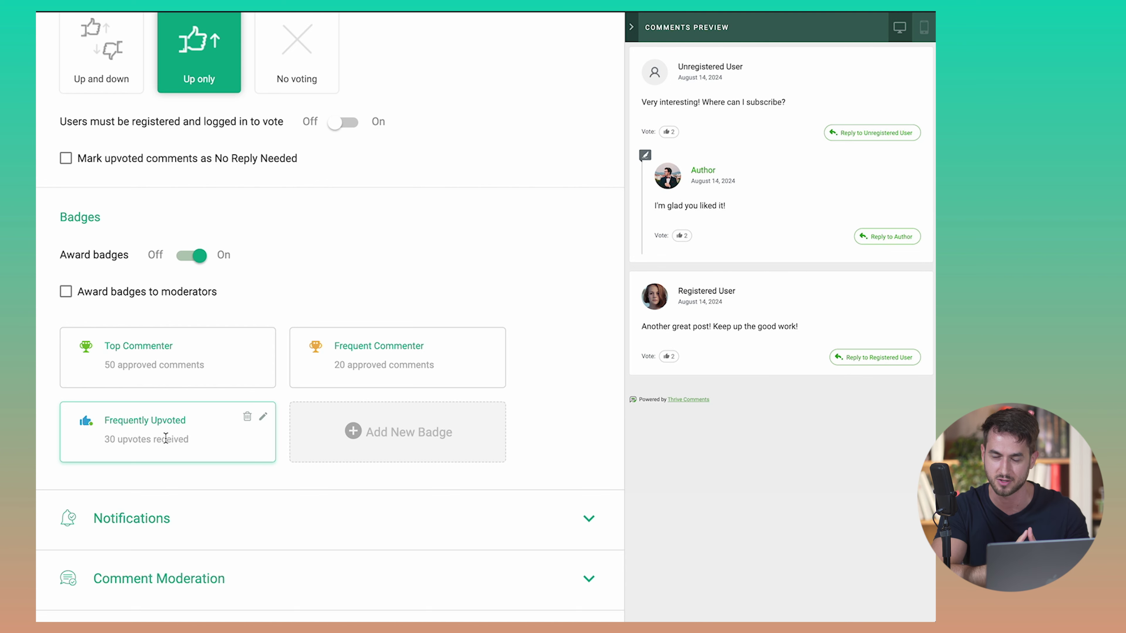
scroll(165, 438, "down", 2)
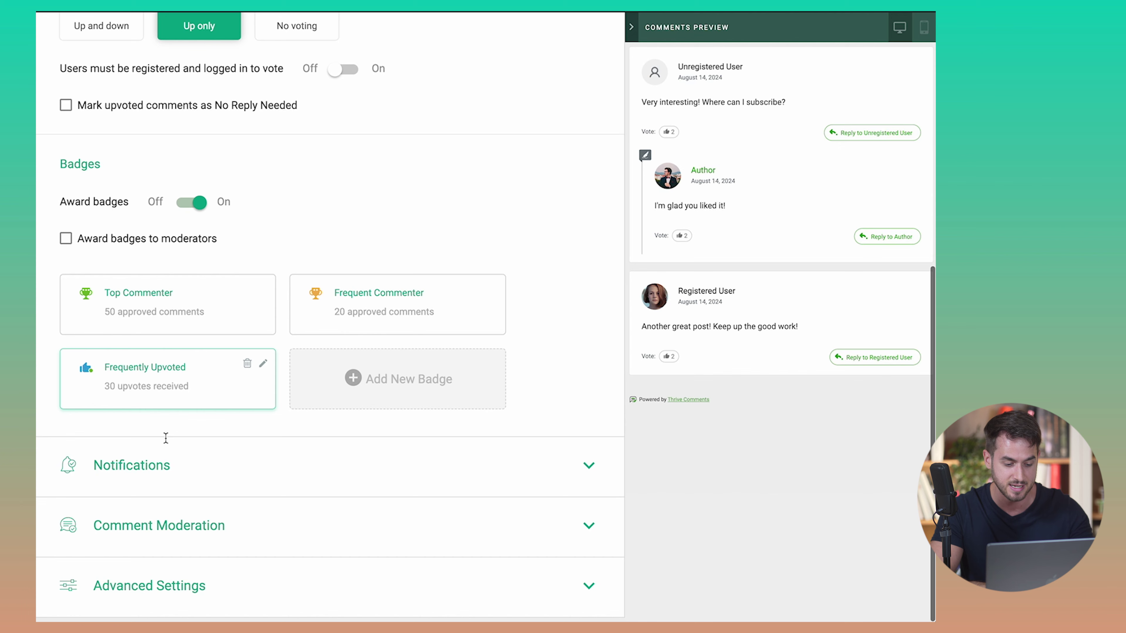
left_click(178, 454)
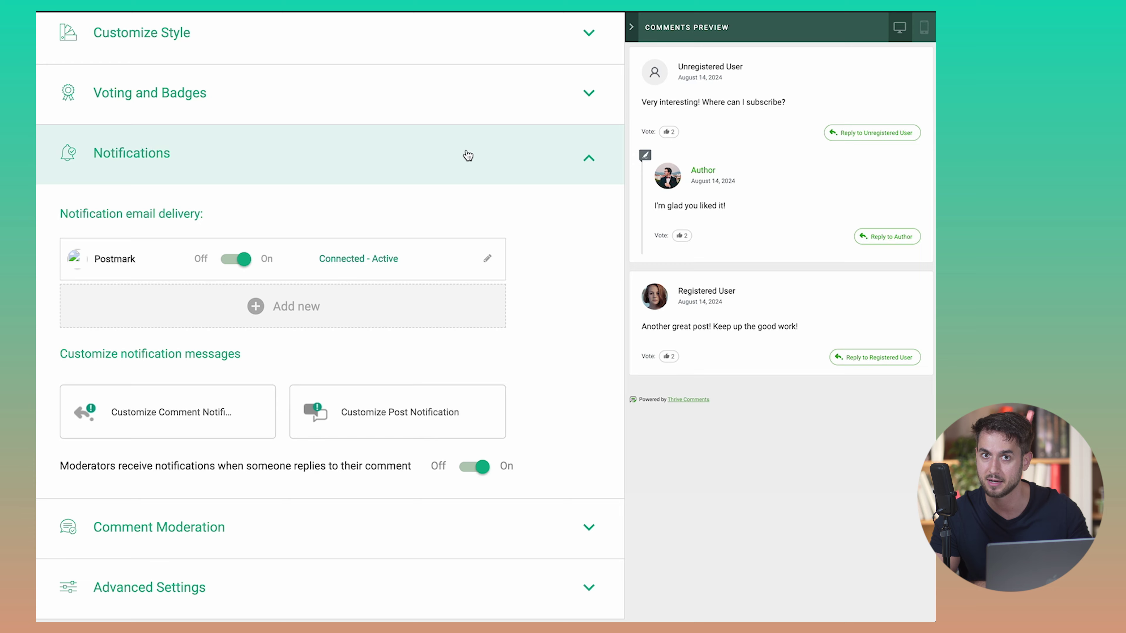
Expand Comment Moderation to show manual approval and the 2+ link hold rule
left_click(430, 527)
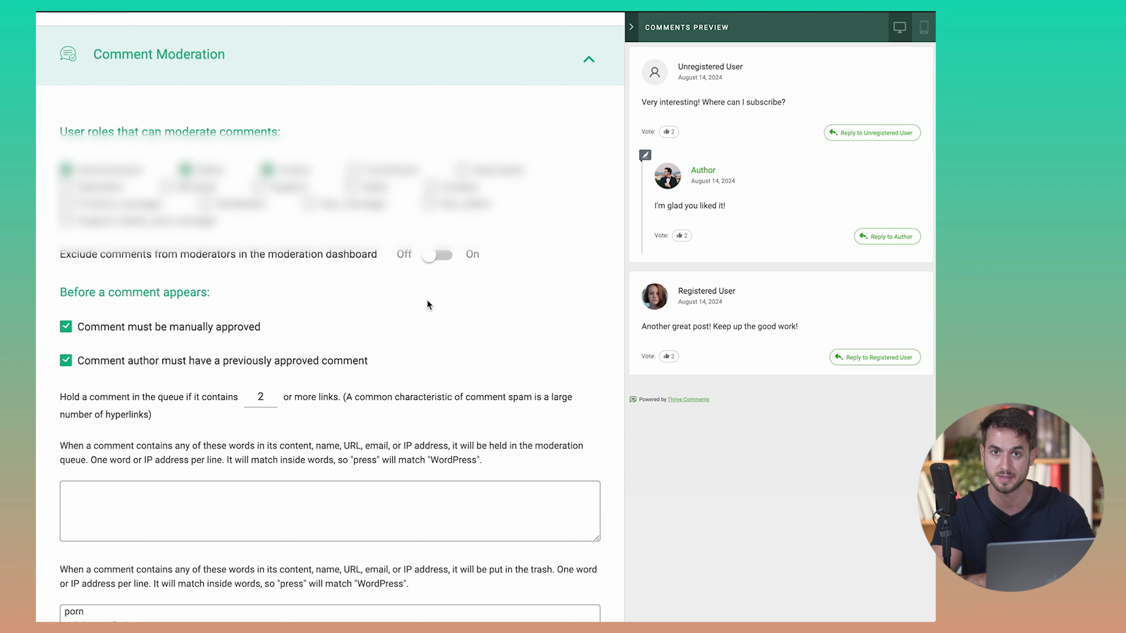
Scroll through the trash-word blocklist and down to the Advanced Settings options
scroll(426, 299, "down", 2)
scroll(327, 435, "down", 1)
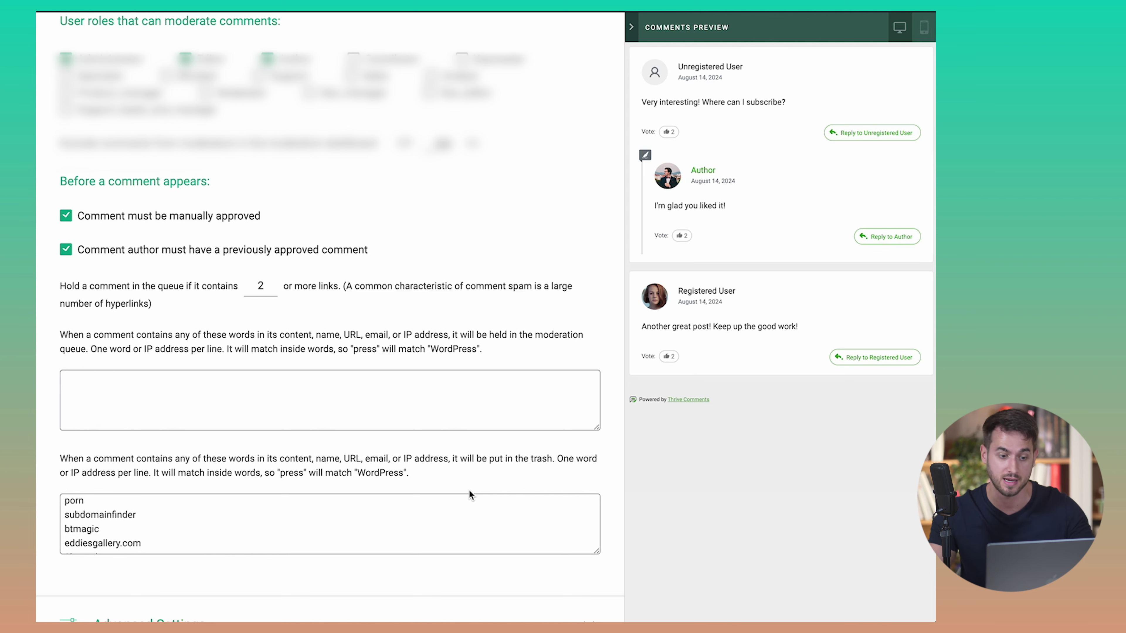
scroll(351, 539, "down", 10)
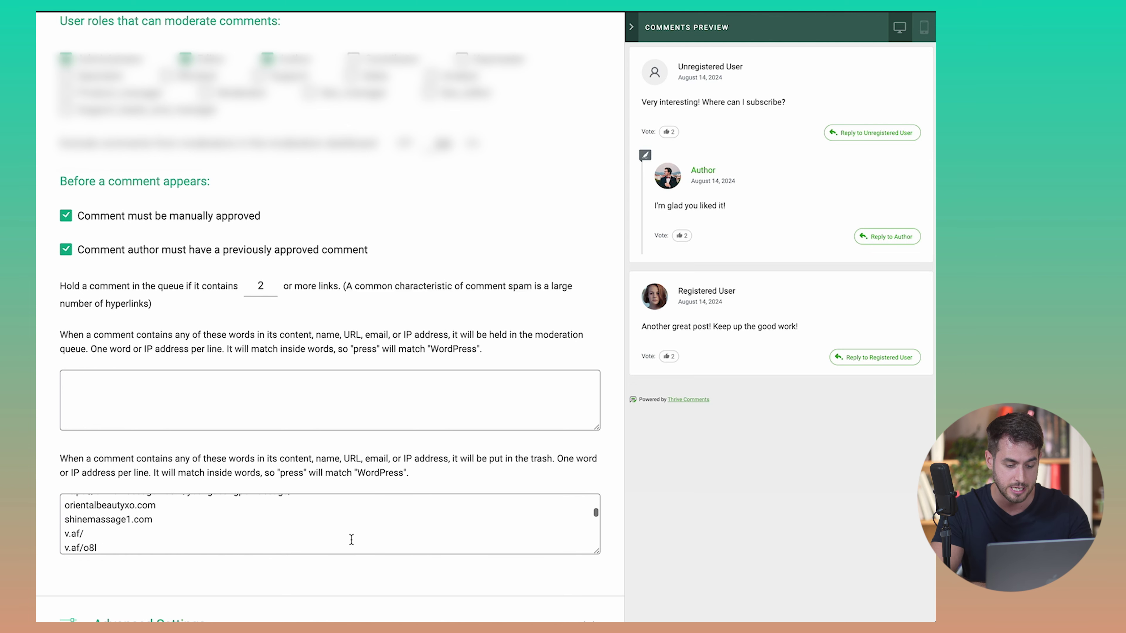
scroll(352, 539, "up", 15)
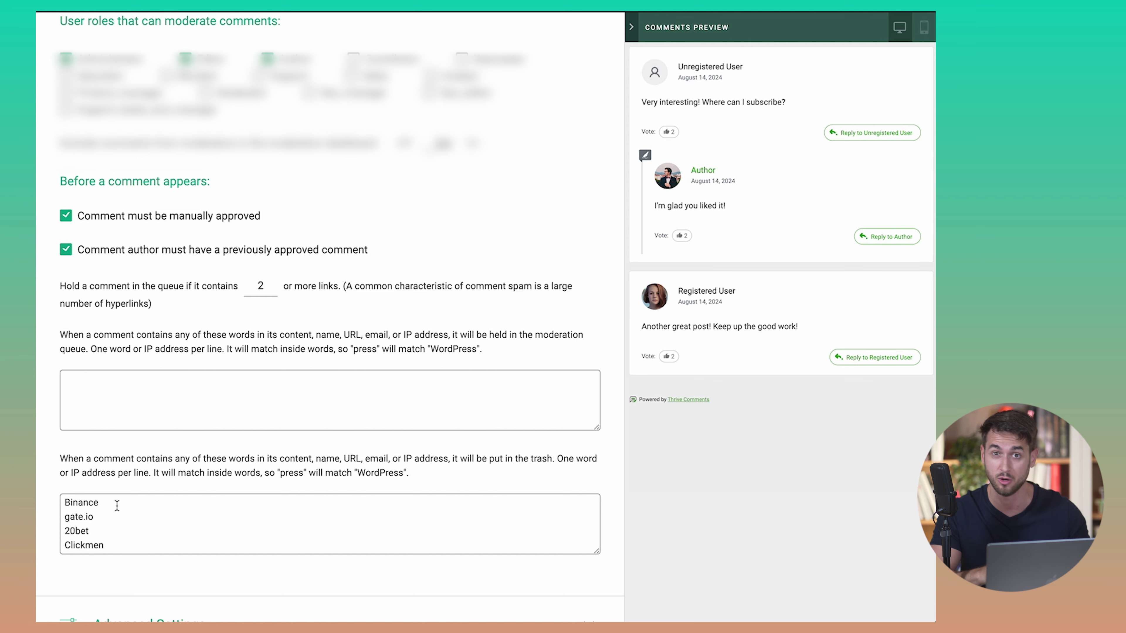
scroll(199, 488, "down", 10)
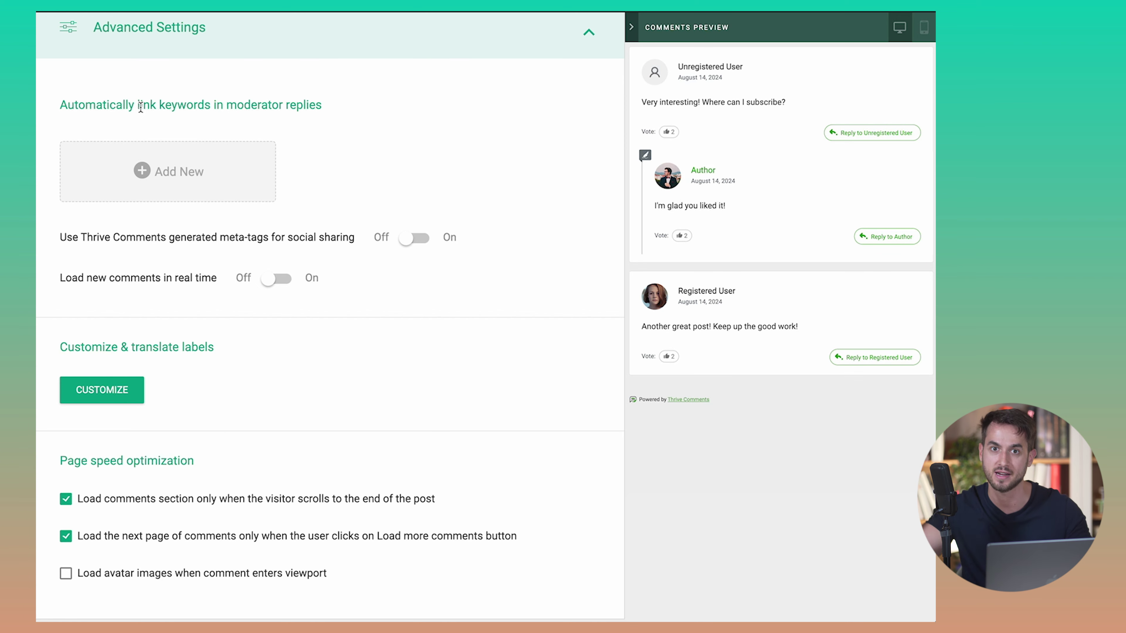
scroll(296, 347, "up", 1)
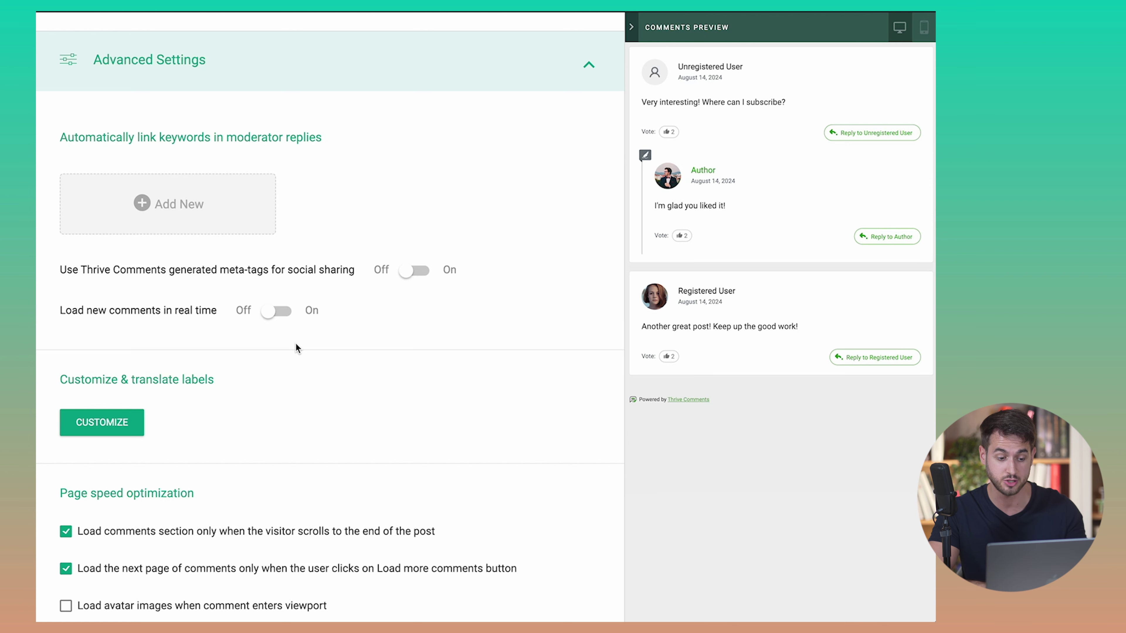
left_click(125, 431)
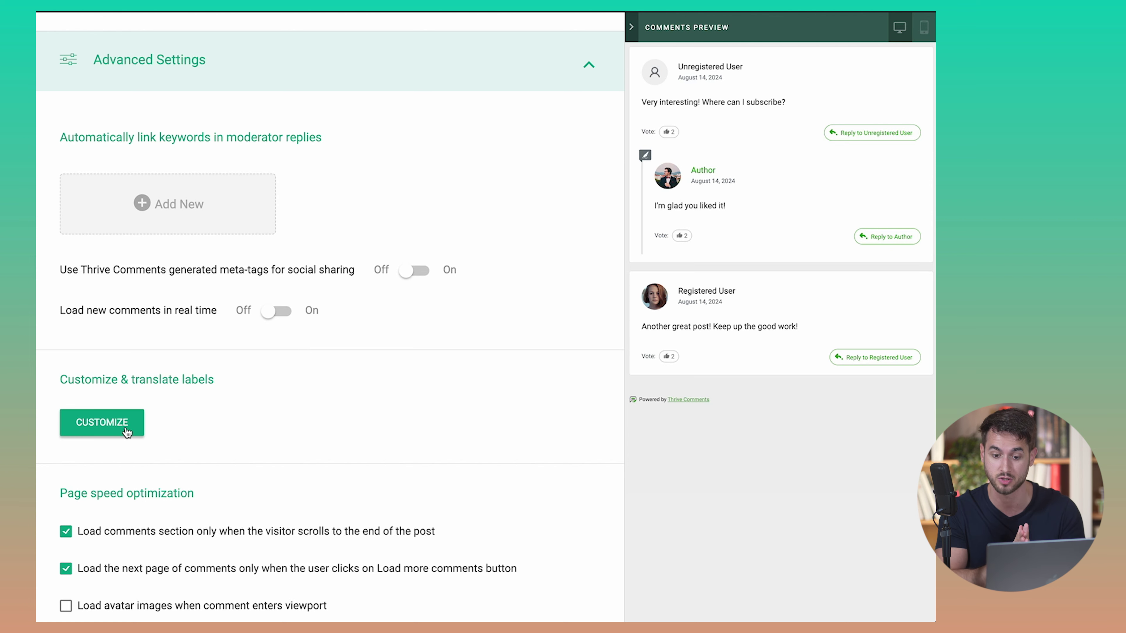